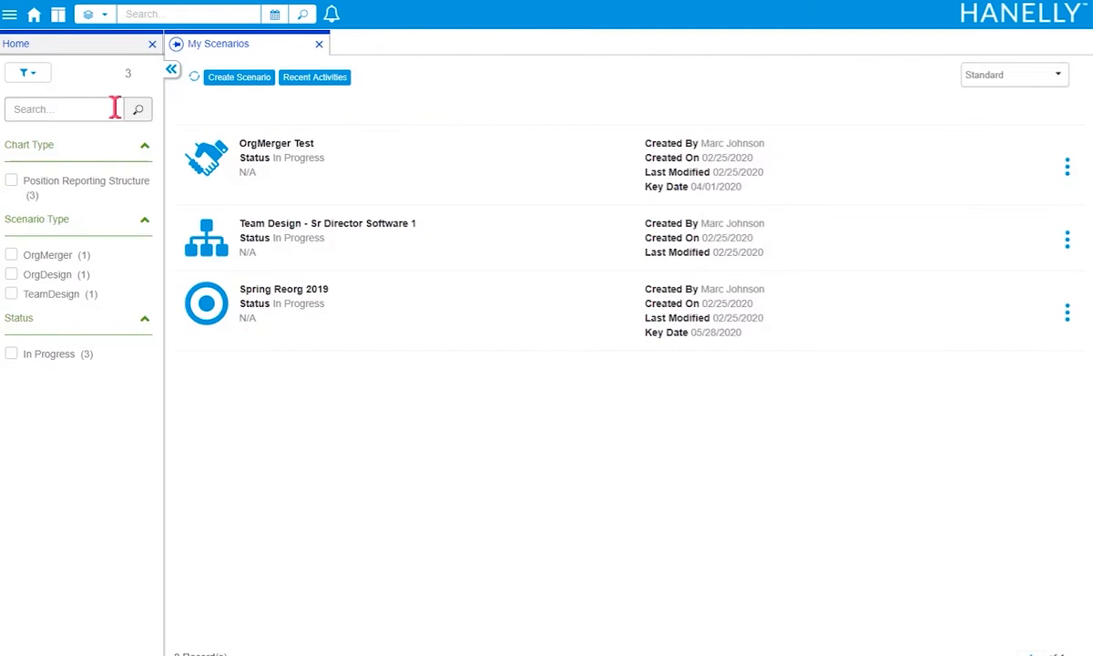
- Look over the new scenario form and cancel it, and open the Position Reporting Structure chart
{"action": "left_click", "coordinate": [240, 80]}
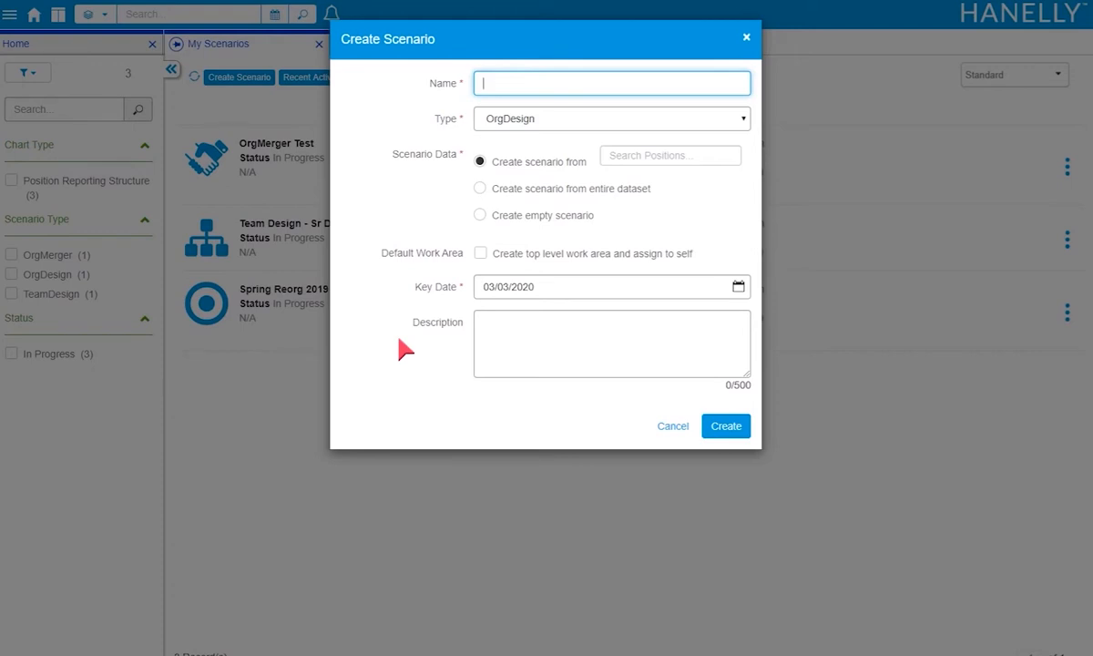
{"action": "left_click", "coordinate": [669, 428]}
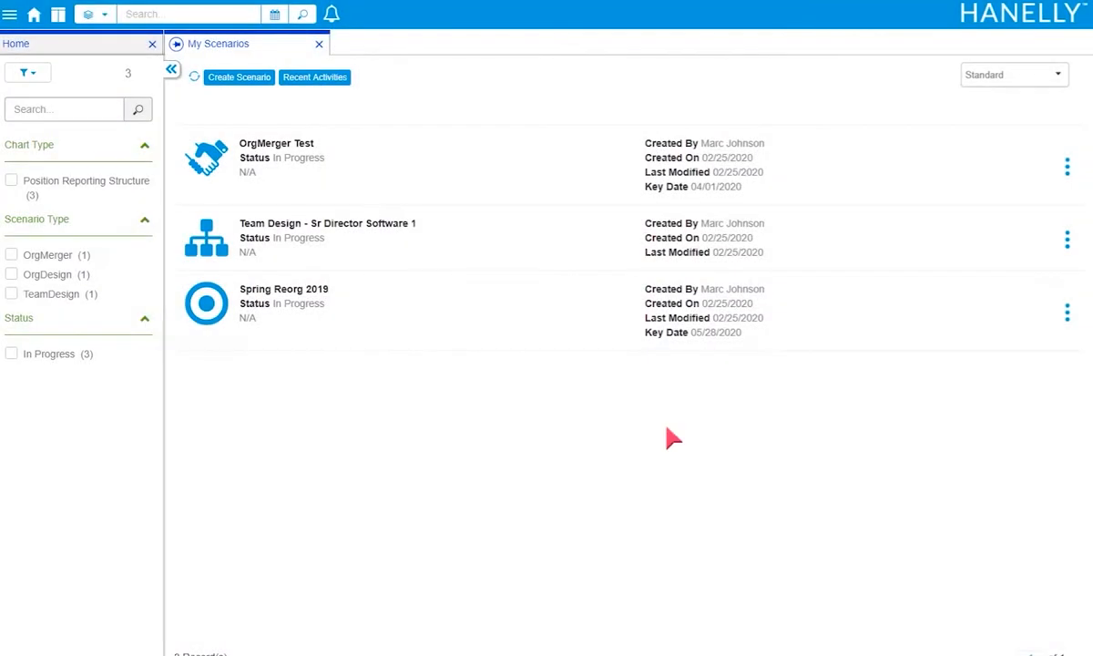
{"action": "left_click", "coordinate": [11, 16]}
{"action": "left_click", "coordinate": [100, 83]}
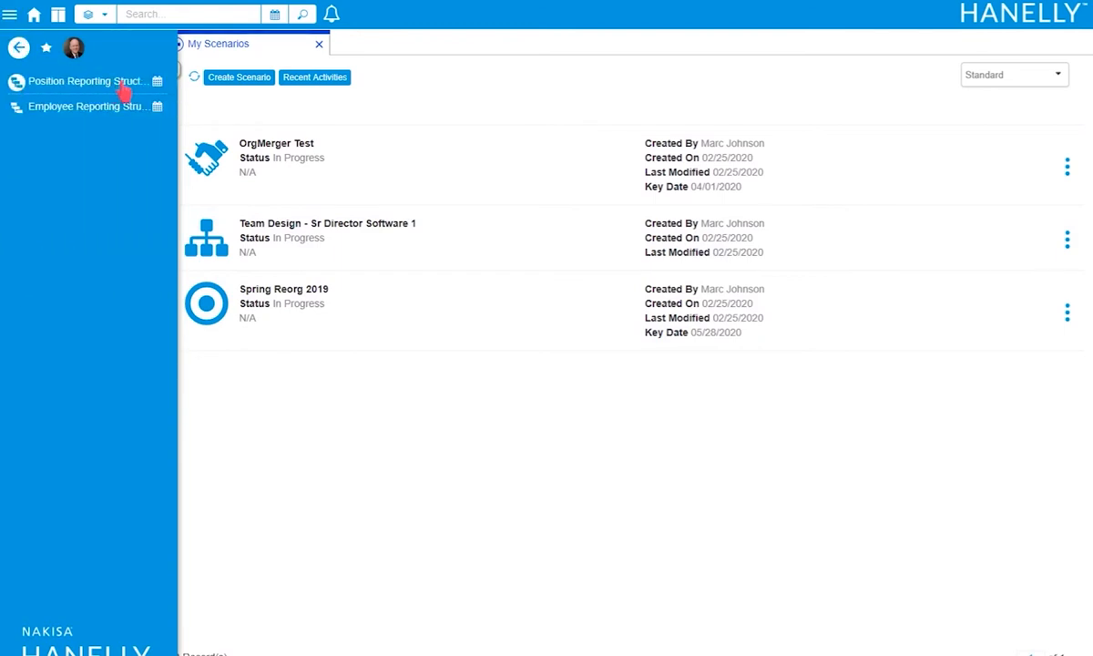
{"action": "left_click", "coordinate": [103, 84]}
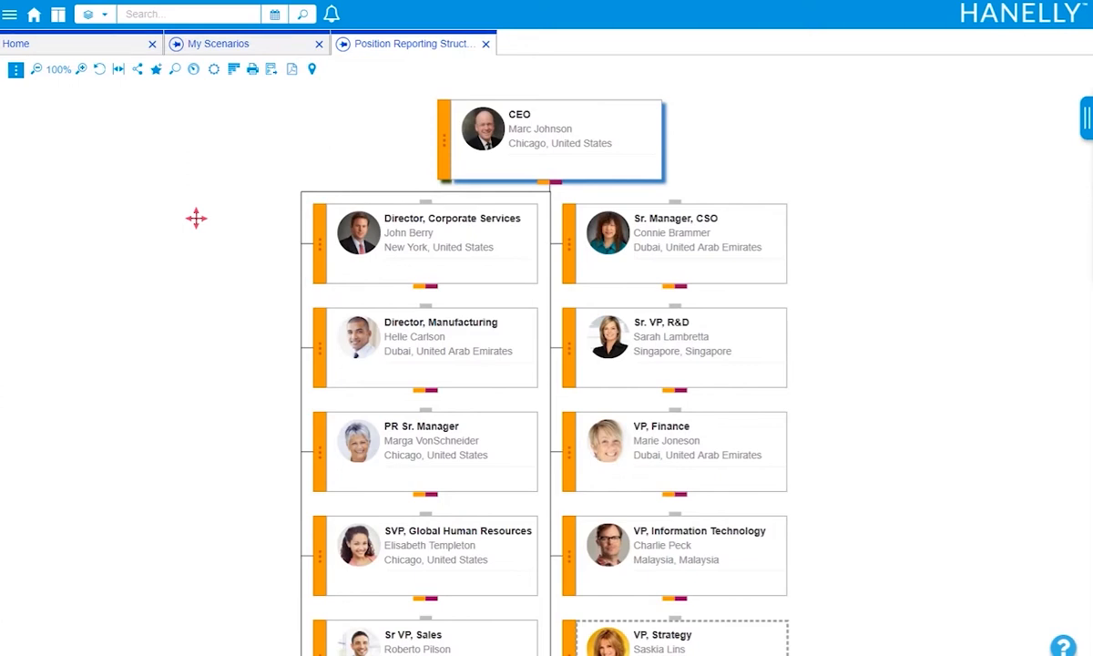
- Start a new scenario from the Sr VP, Sales position in the chart and name it Sales Org Design Demo
{"action": "left_click_drag", "start_coordinate": [226, 474], "coordinate": [320, 146]}
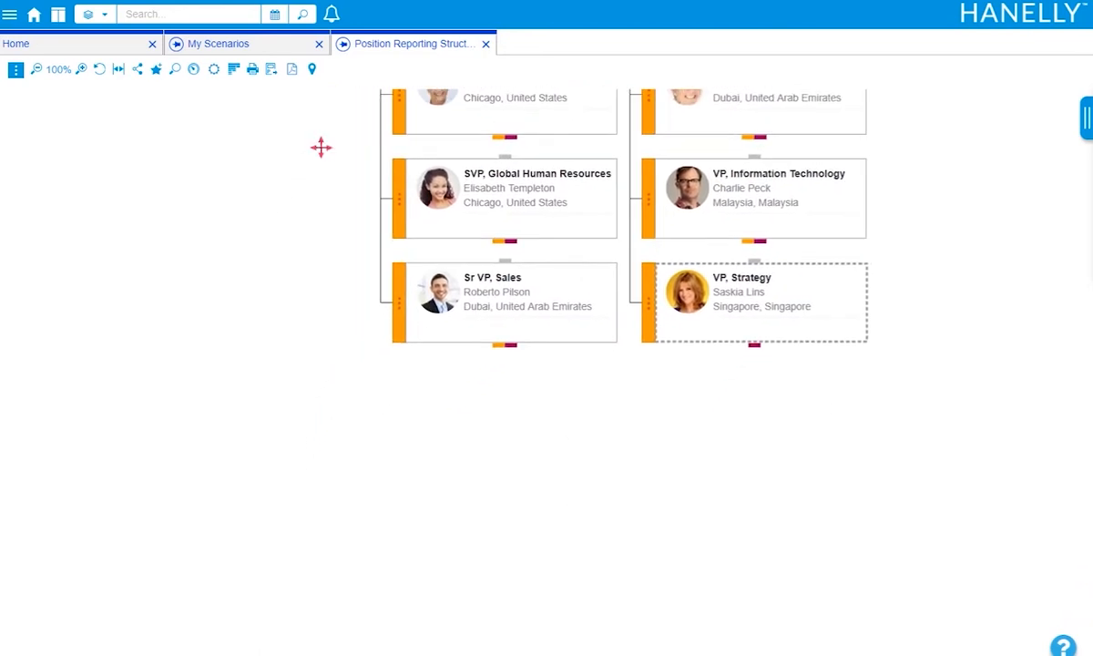
{"action": "mouse_move", "coordinate": [481, 339]}
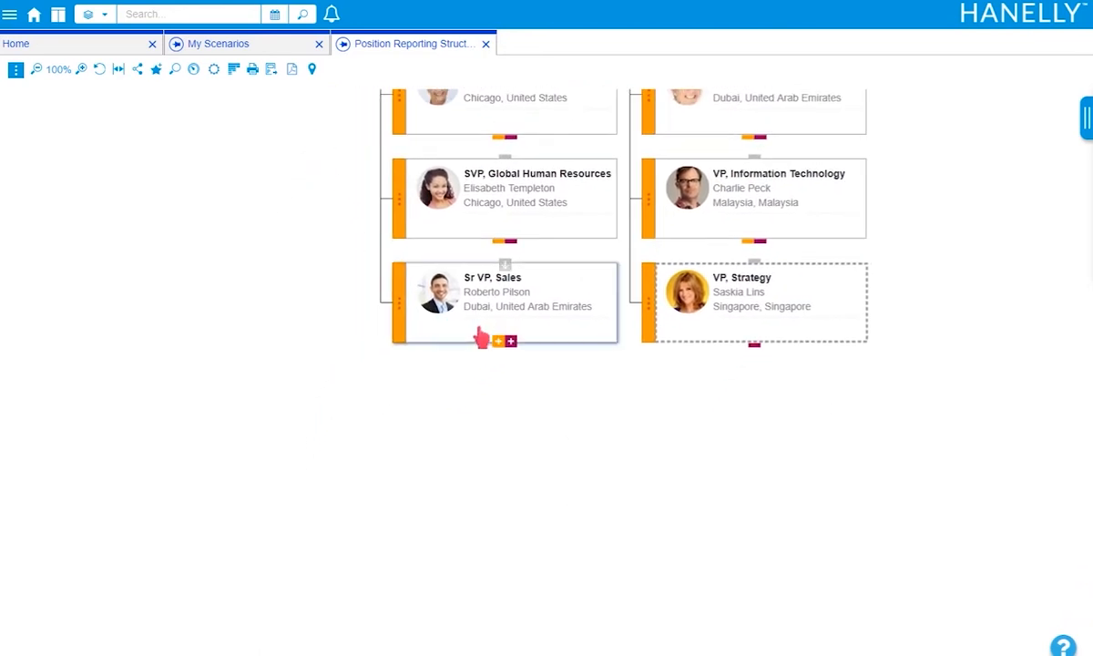
{"action": "left_click", "coordinate": [401, 306]}
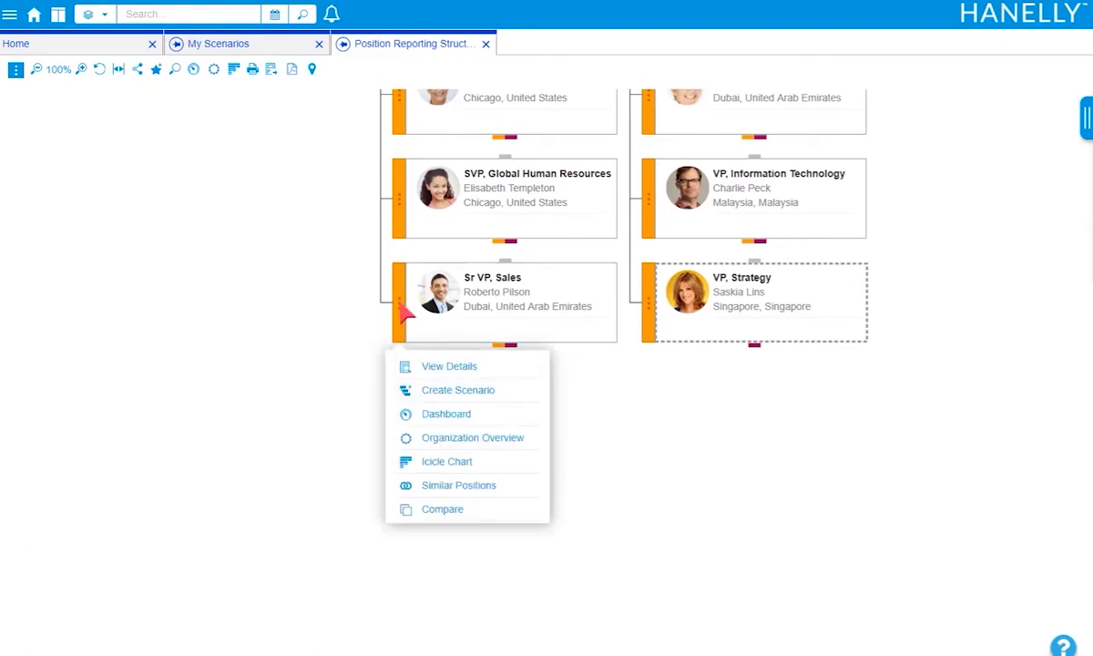
{"action": "left_click", "coordinate": [506, 392]}
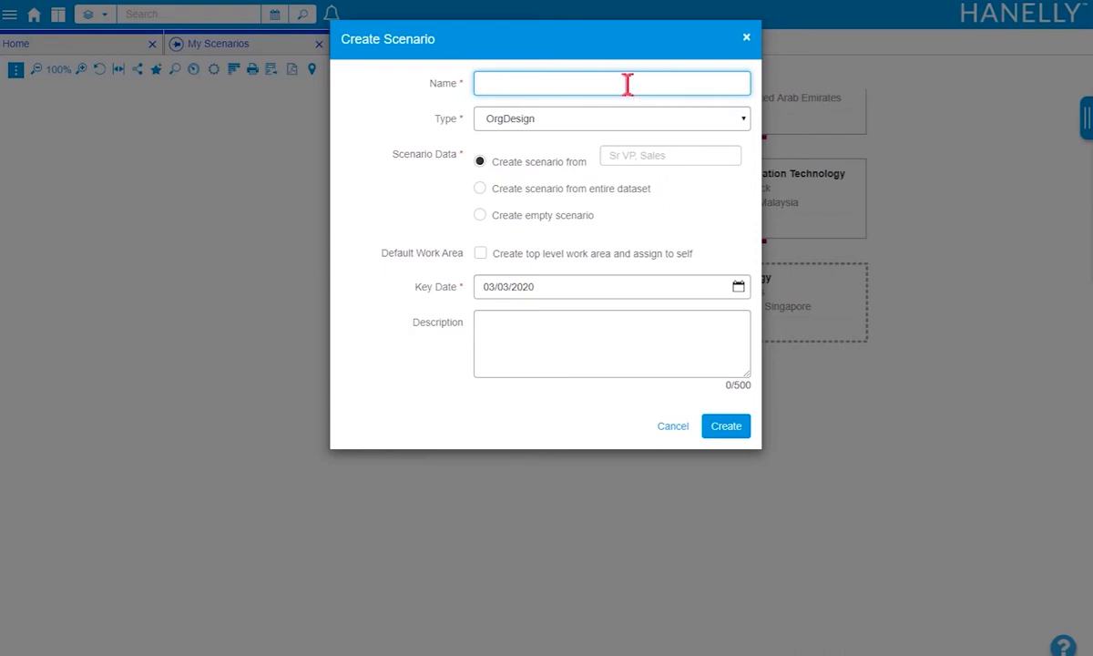
{"action": "type", "text": "Sales Org Design Demo"}
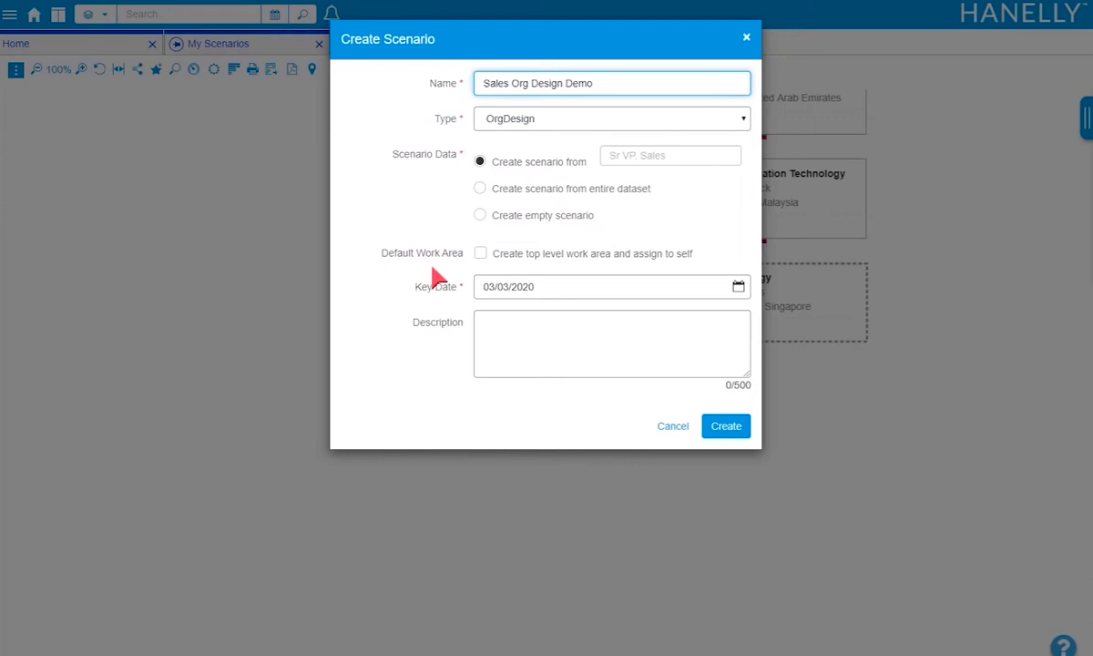
- Create the scenario from the Sr VP, Sales position, with a top level work area assigned to self
{"action": "left_click", "coordinate": [480, 188]}
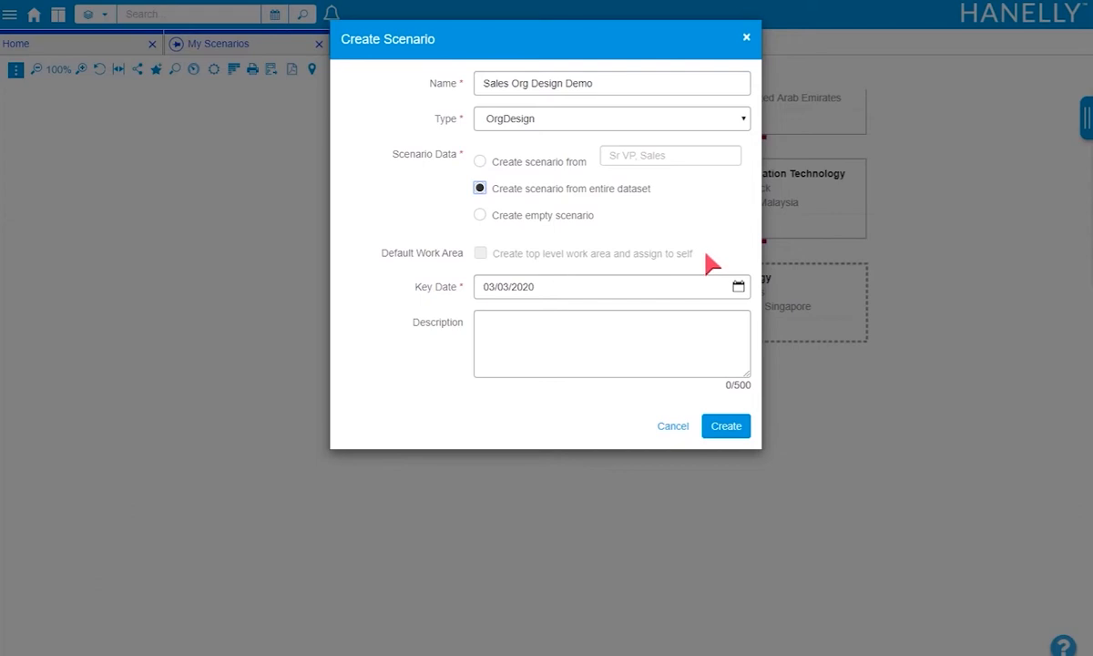
{"action": "left_click", "coordinate": [480, 162]}
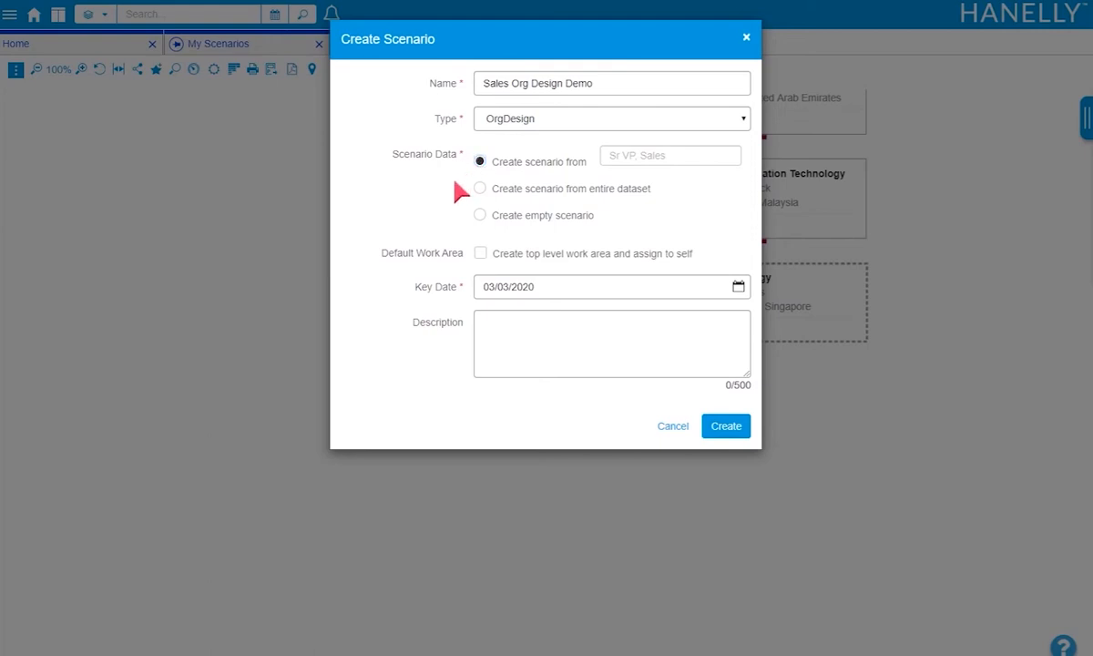
{"action": "left_click", "coordinate": [480, 255]}
{"action": "left_click", "coordinate": [480, 215]}
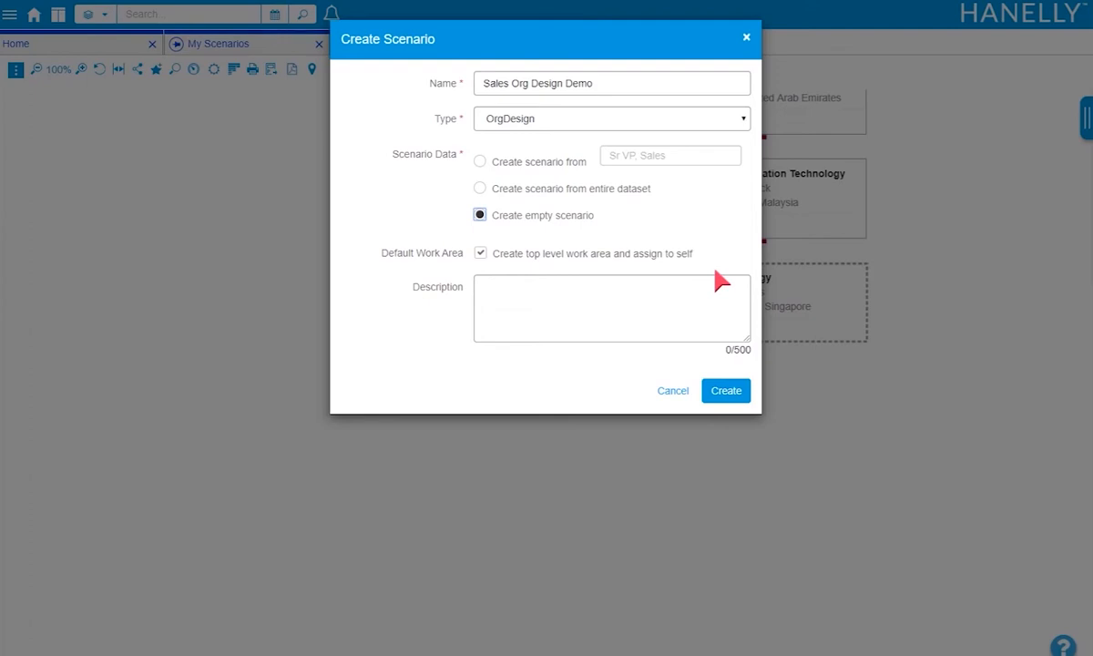
{"action": "left_click", "coordinate": [480, 162]}
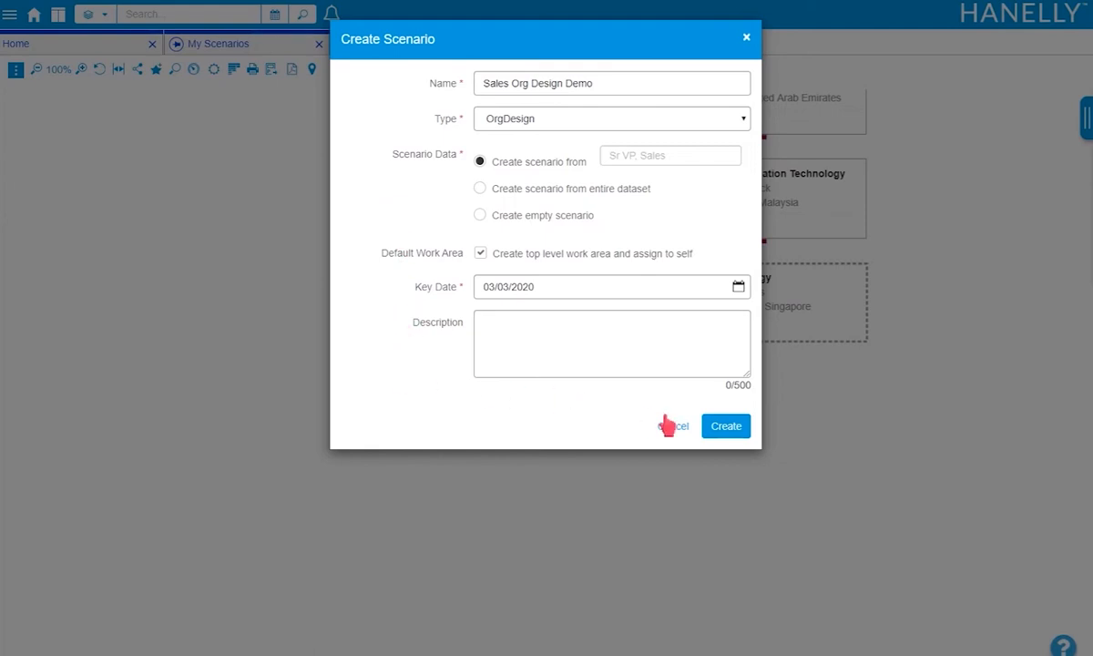
{"action": "left_click", "coordinate": [729, 427]}
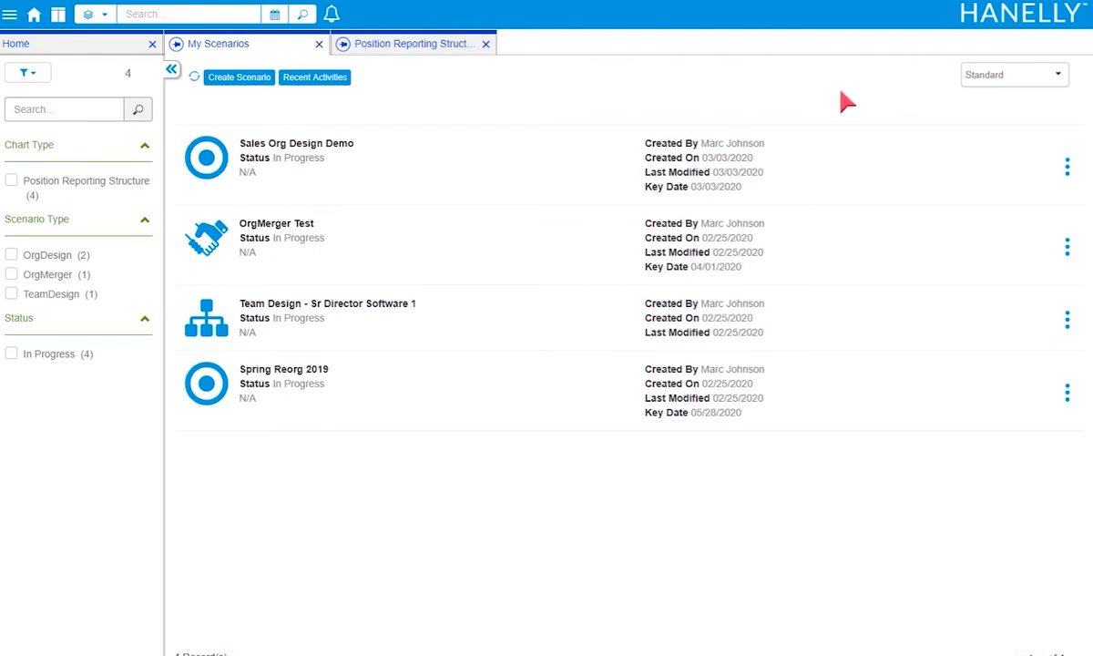
- Load scenario management for Sales Org Design Demo and save the objective "Reduce headcount in Sales."
{"action": "left_click", "coordinate": [1068, 170]}
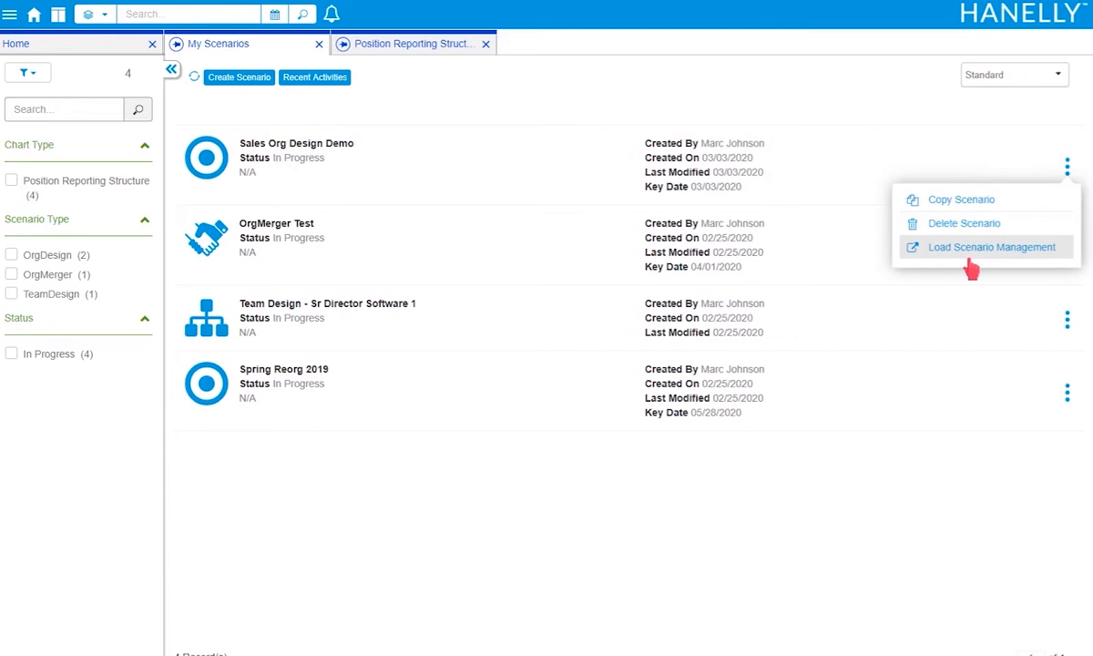
{"action": "left_click", "coordinate": [805, 197]}
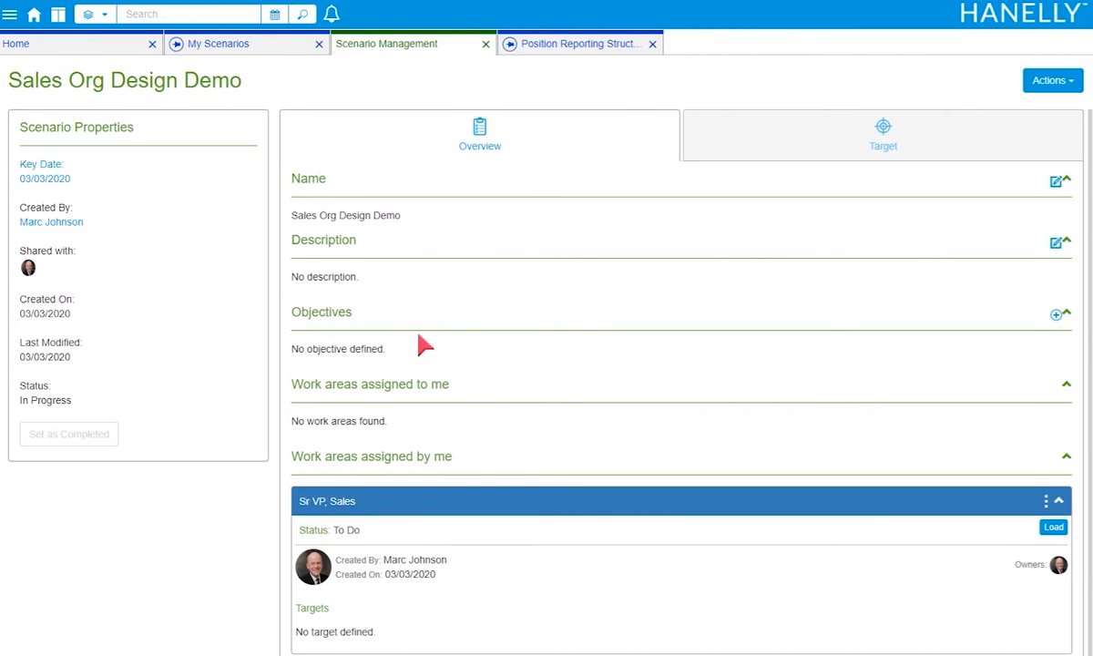
{"action": "left_click", "coordinate": [1055, 315]}
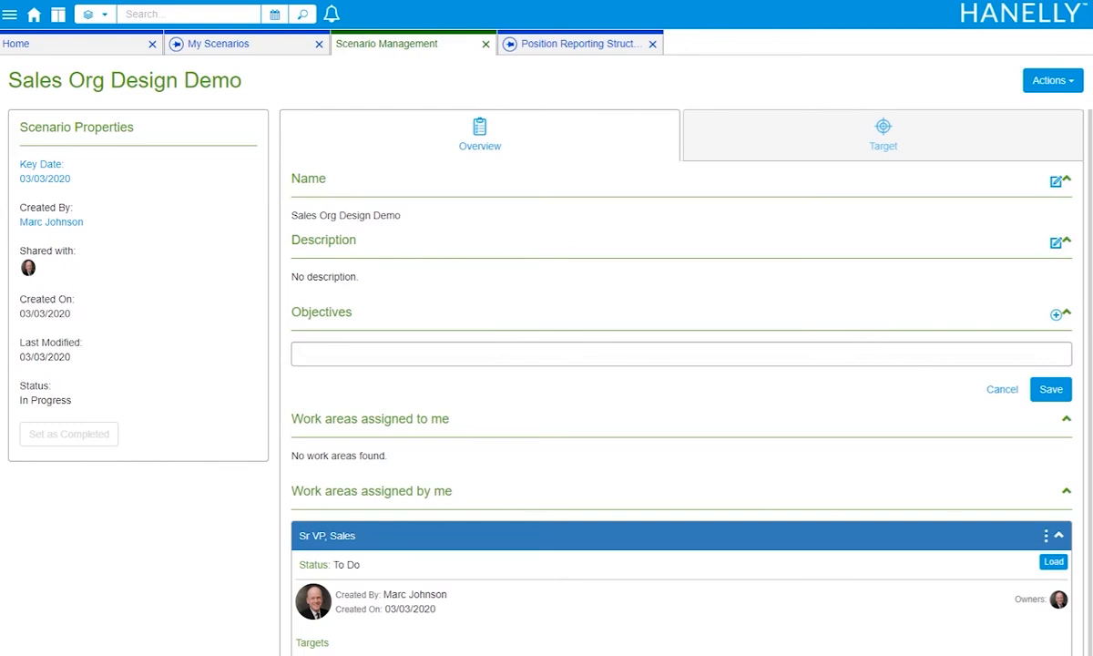
{"action": "left_click", "coordinate": [678, 353]}
{"action": "type", "text": "Reduce headcount in Sales."}
{"action": "left_click", "coordinate": [1054, 392]}
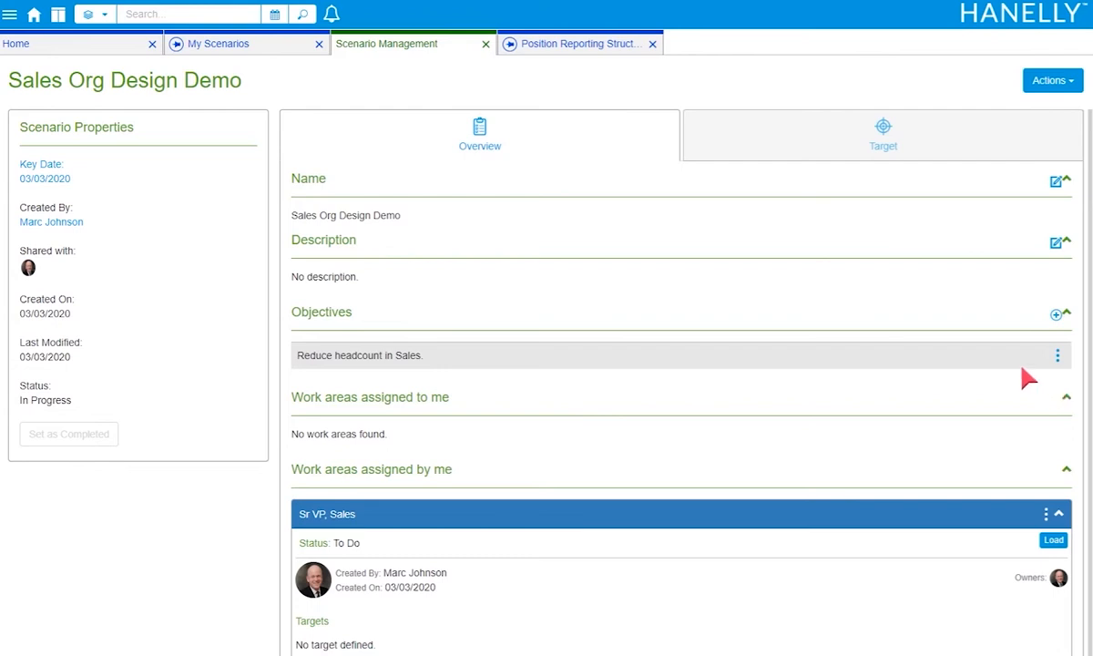
- Start a new Headcount target for the scenario with type Decrease(%), lower bound 15 and upper bound 20
{"action": "left_click", "coordinate": [921, 157]}
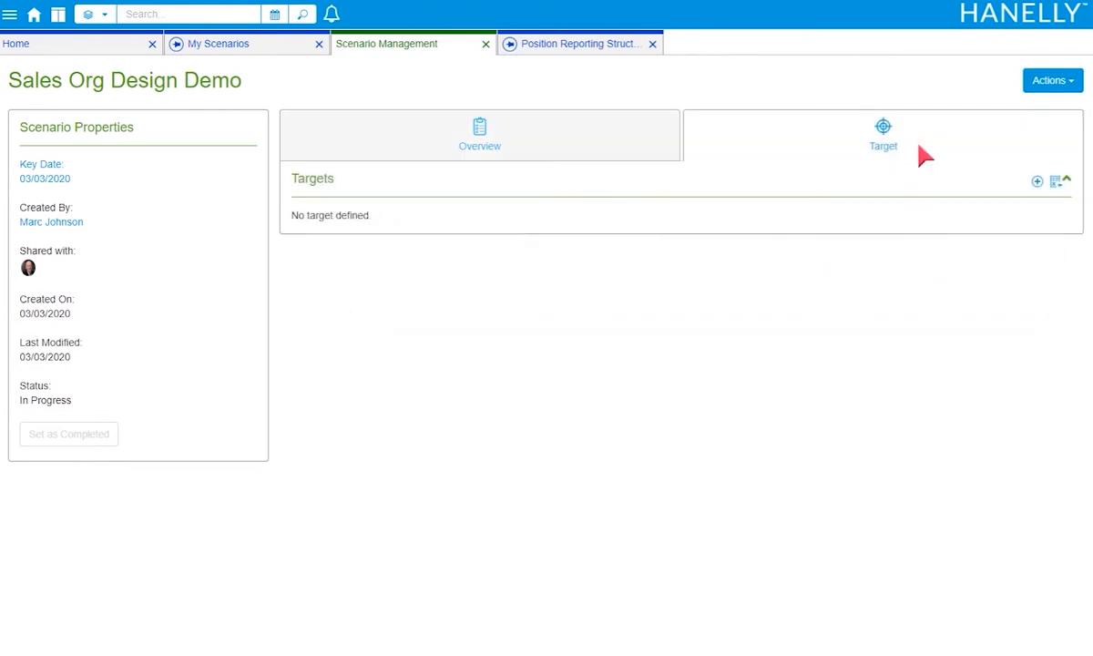
{"action": "left_click", "coordinate": [1036, 182]}
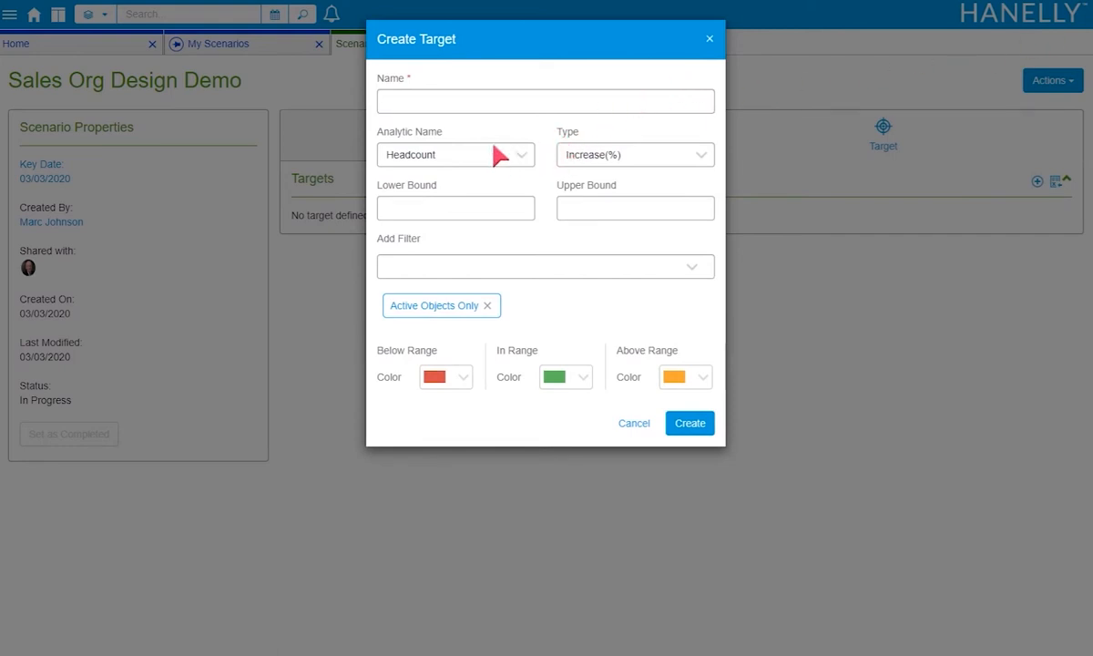
{"action": "left_click", "coordinate": [655, 155]}
{"action": "left_click", "coordinate": [640, 189]}
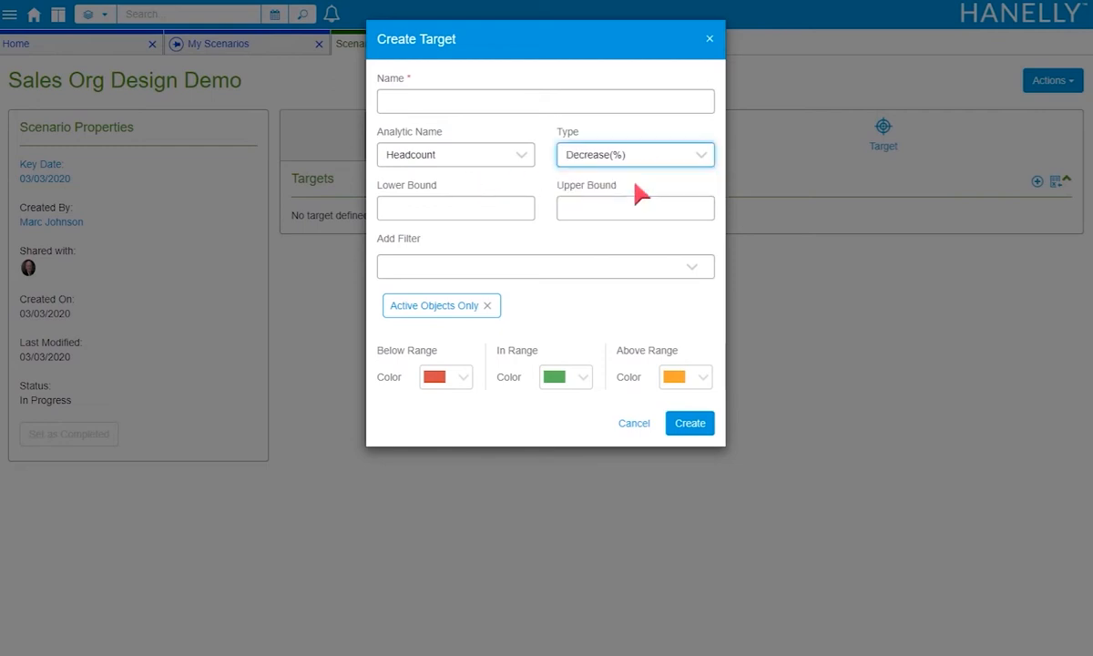
{"action": "left_click", "coordinate": [481, 203]}
{"action": "type", "text": "15"}
{"action": "left_click", "coordinate": [578, 210]}
{"action": "type", "text": "20"}
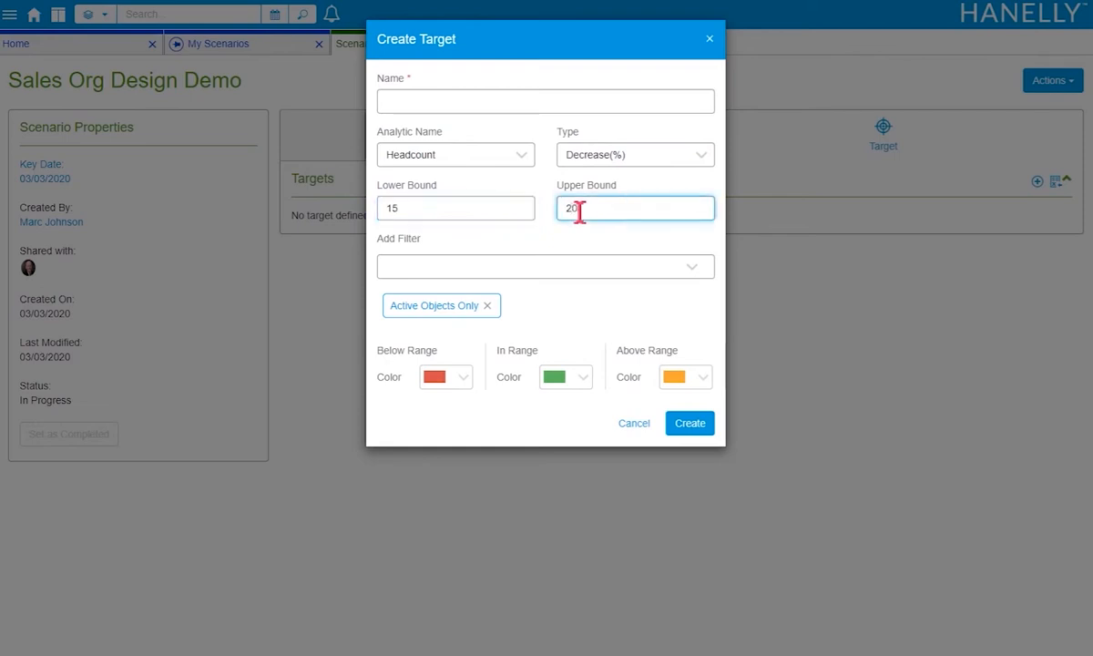
{"action": "left_click", "coordinate": [553, 238]}
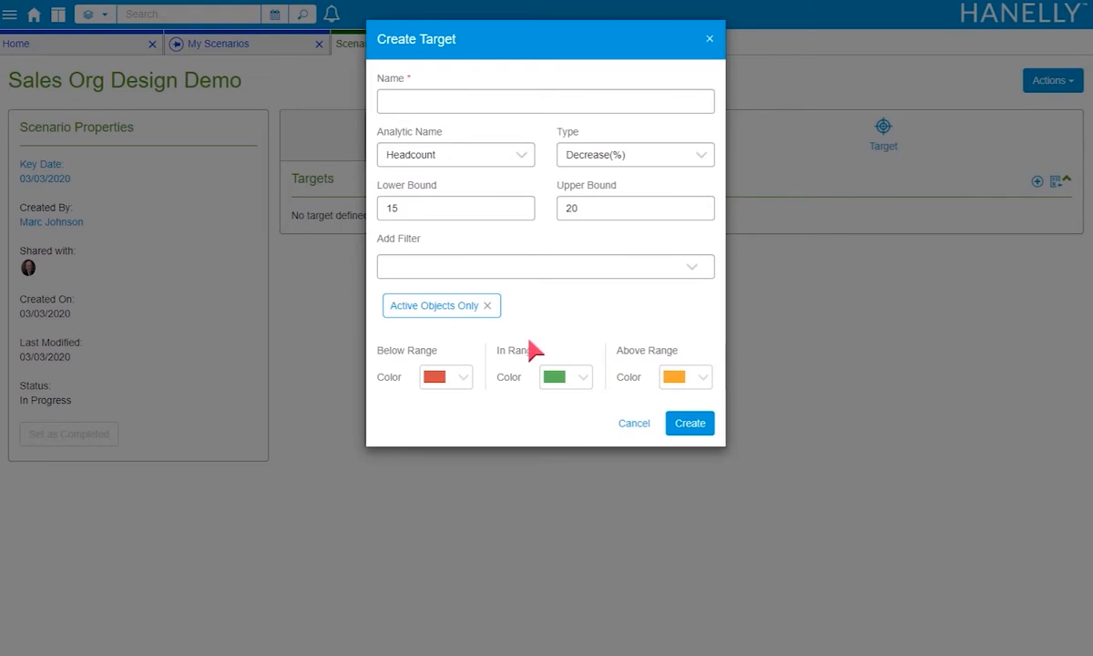
- Check the available target filters without adding one, name the target Headcount and create it
{"action": "left_click", "coordinate": [700, 268]}
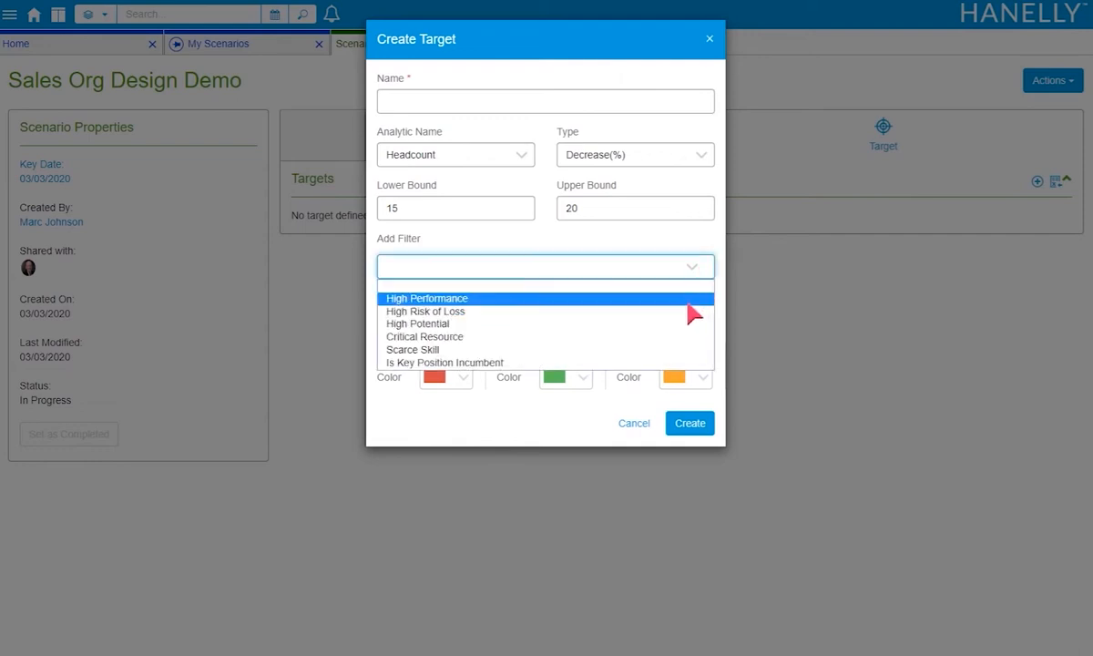
{"action": "left_click", "coordinate": [685, 260]}
{"action": "left_click", "coordinate": [517, 102]}
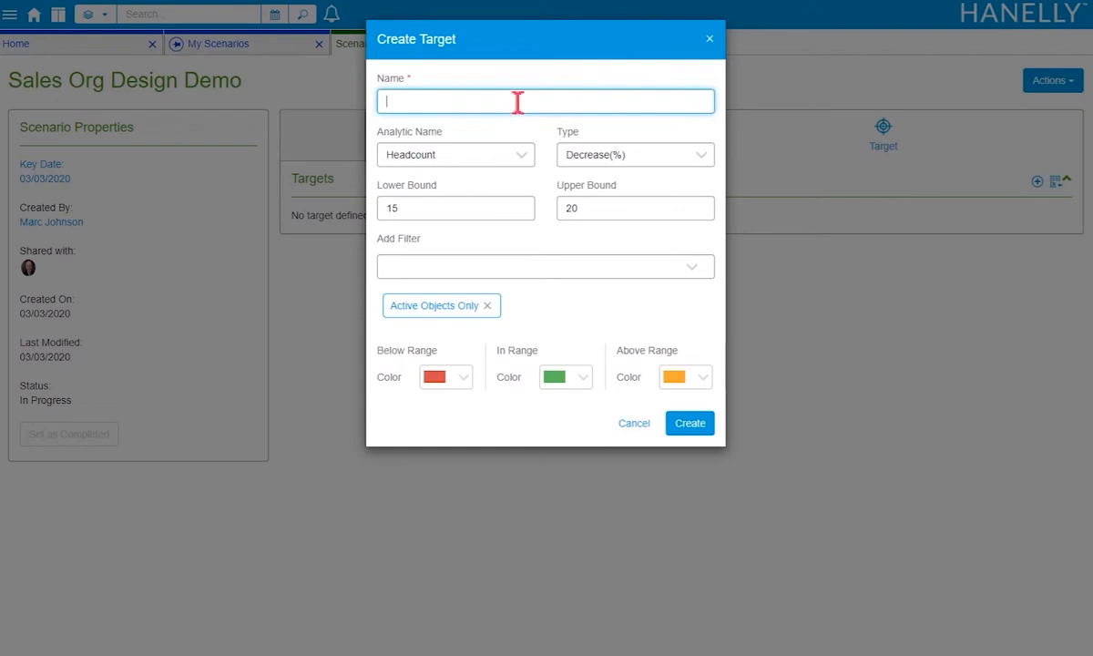
{"action": "type", "text": "Headcount"}
{"action": "left_click", "coordinate": [689, 423]}
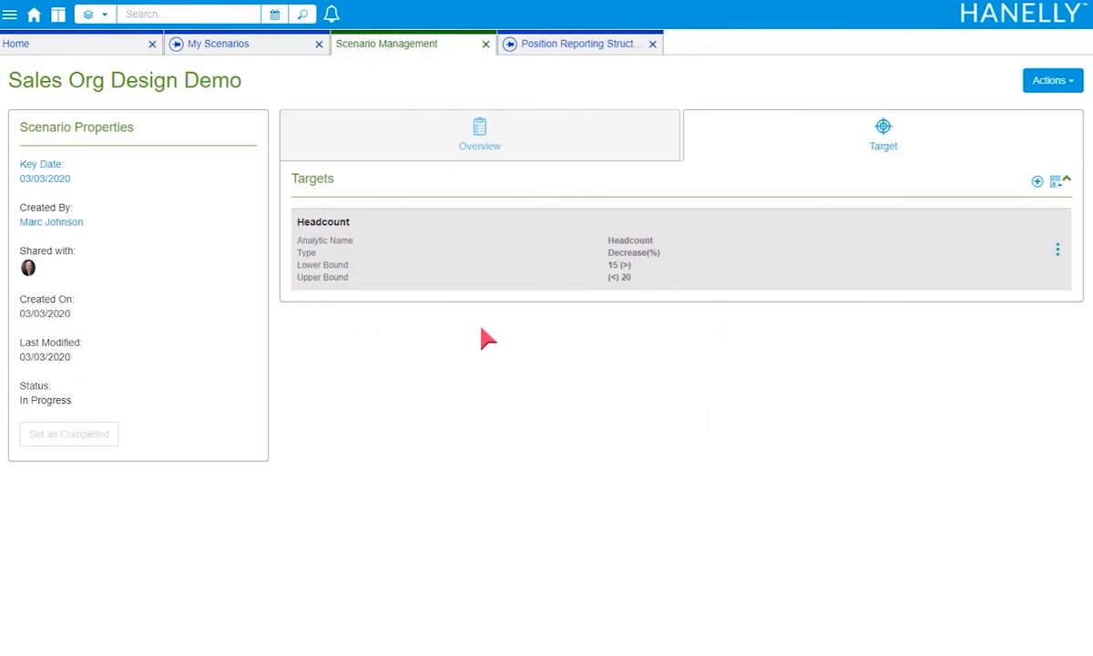
- Review the Headcount target's available actions and its entry under the Sr VP, Sales work area in the scenario overview
{"action": "left_click", "coordinate": [1056, 251]}
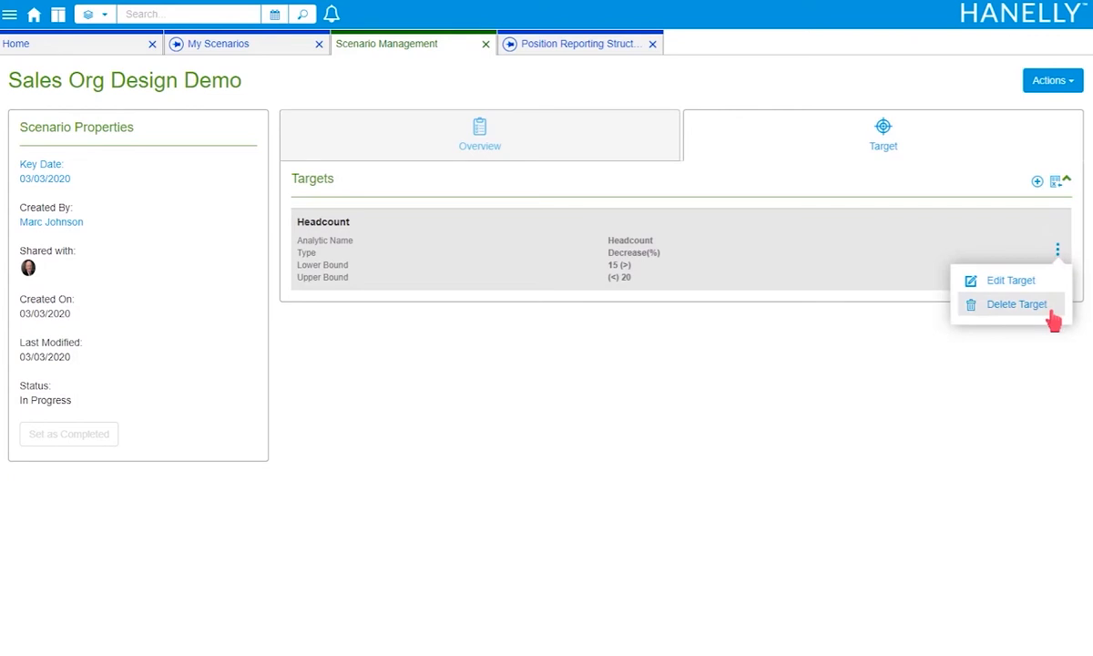
{"action": "left_click", "coordinate": [969, 355]}
{"action": "left_click", "coordinate": [599, 137]}
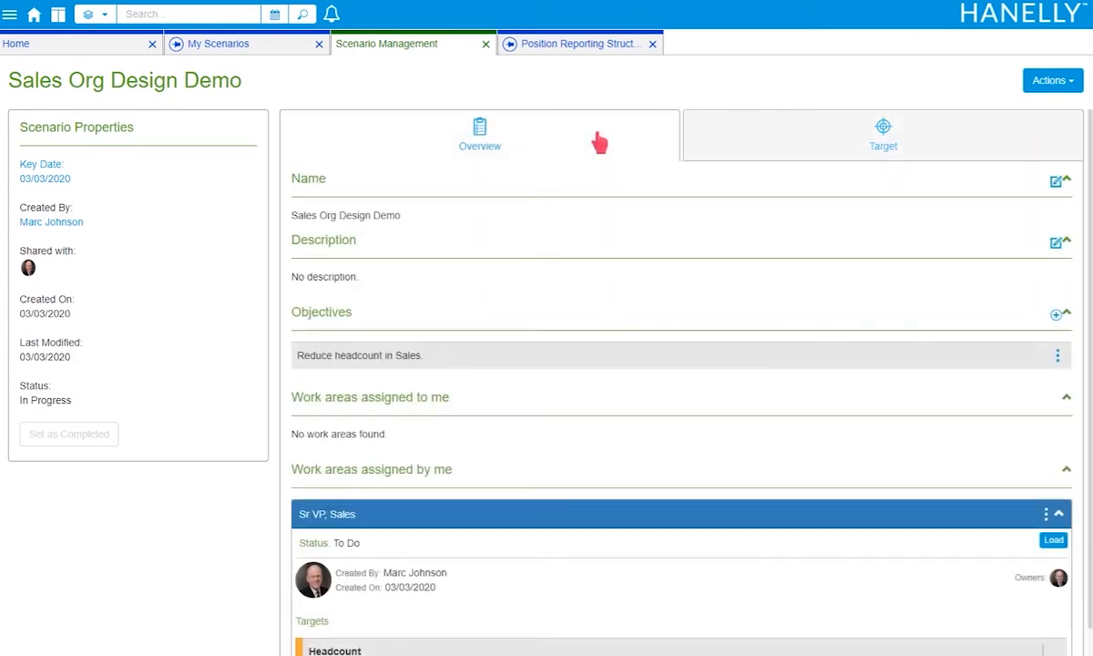
{"action": "scroll", "coordinate": [635, 462], "scroll_direction": "down", "scroll_amount": 1}
{"action": "left_click", "coordinate": [820, 153]}
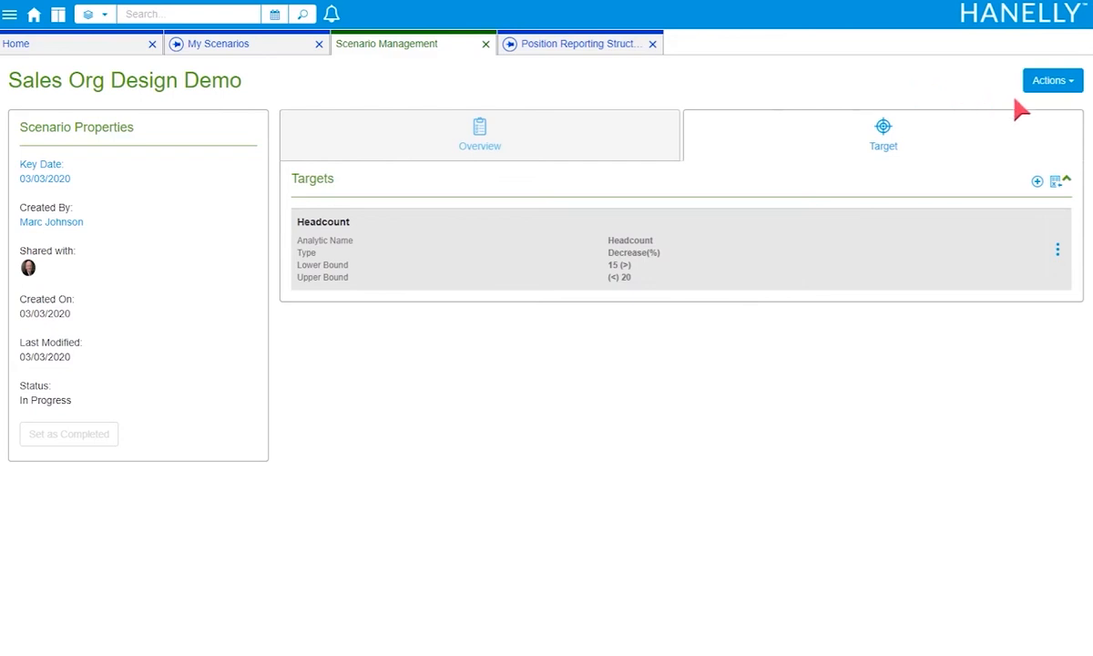
- Find the root positions of the scenario and return to its management page
{"action": "left_click", "coordinate": [1069, 88]}
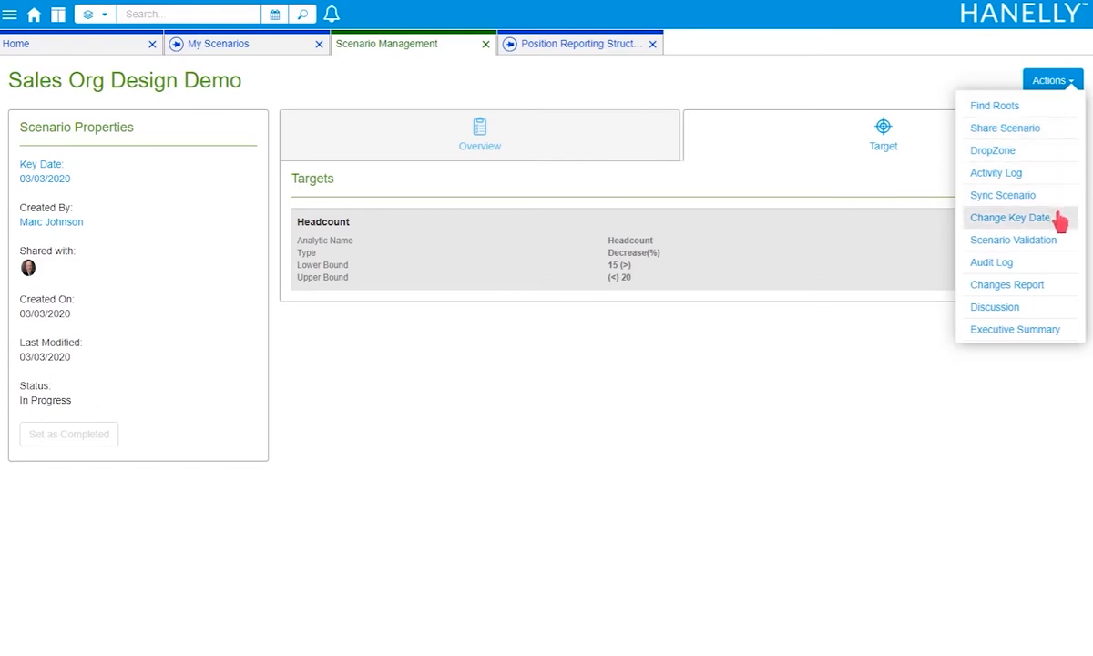
{"action": "left_click", "coordinate": [1062, 109]}
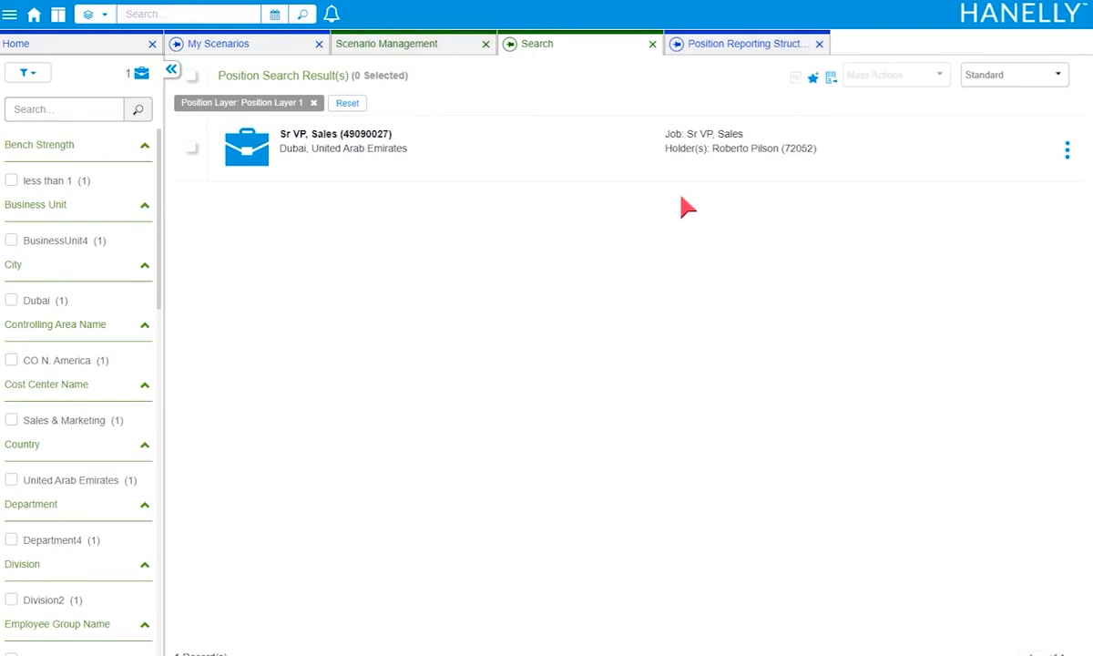
{"action": "left_click", "coordinate": [437, 53]}
- Share the scenario with the employee who holds the Sr VP, Sales position, granting Full Access
{"action": "left_click", "coordinate": [1071, 85]}
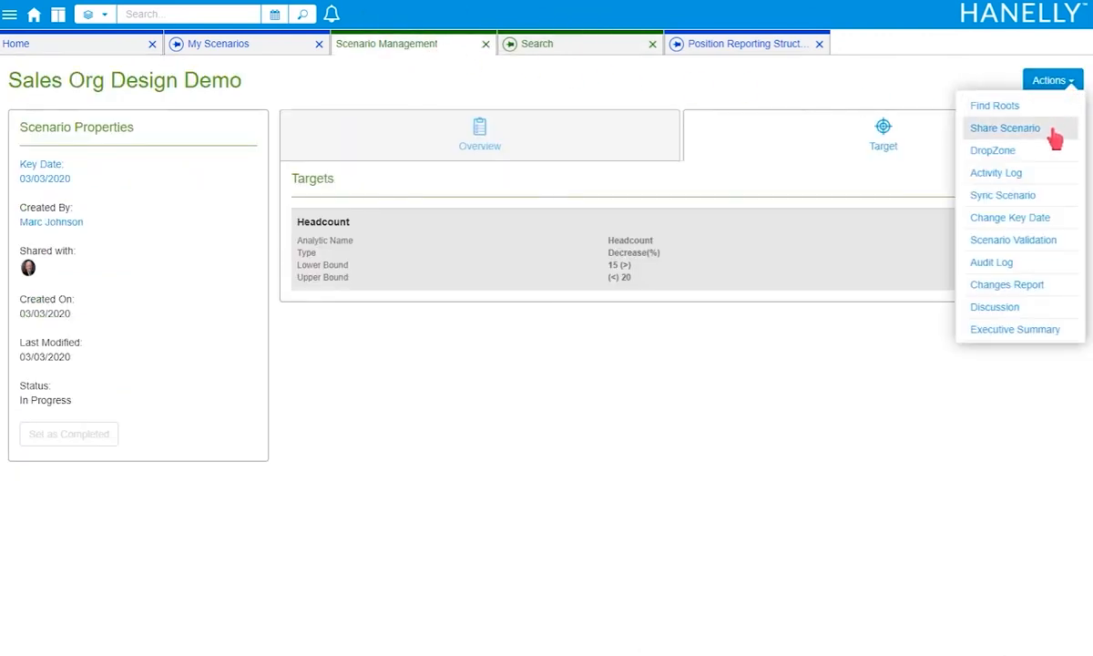
{"action": "left_click", "coordinate": [1052, 133]}
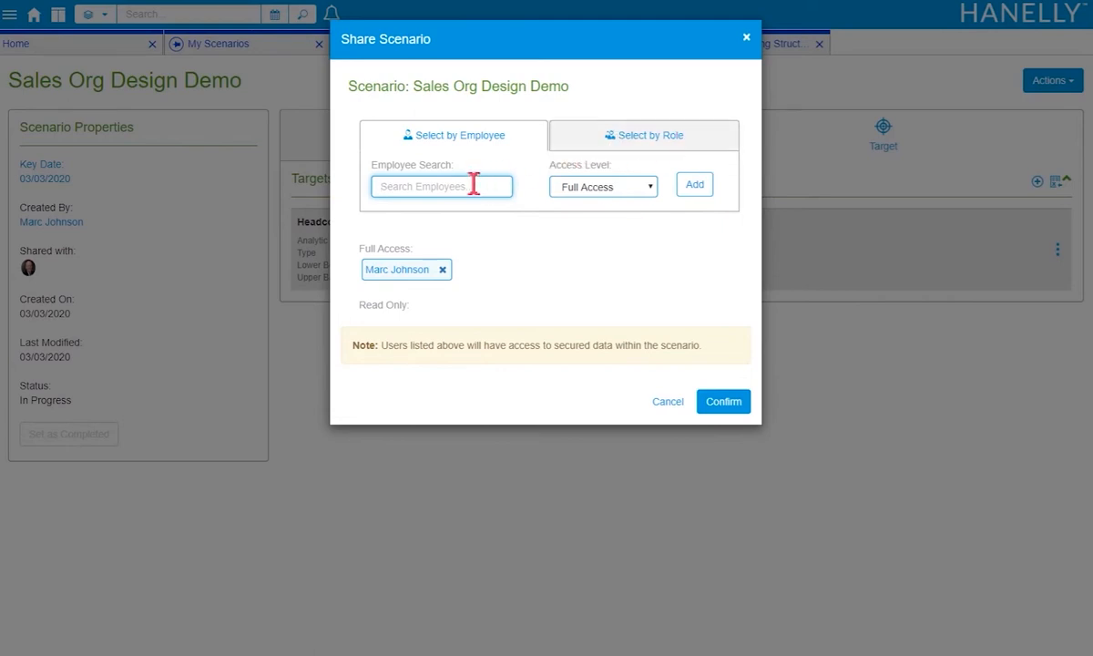
{"action": "type", "text": "roberto"}
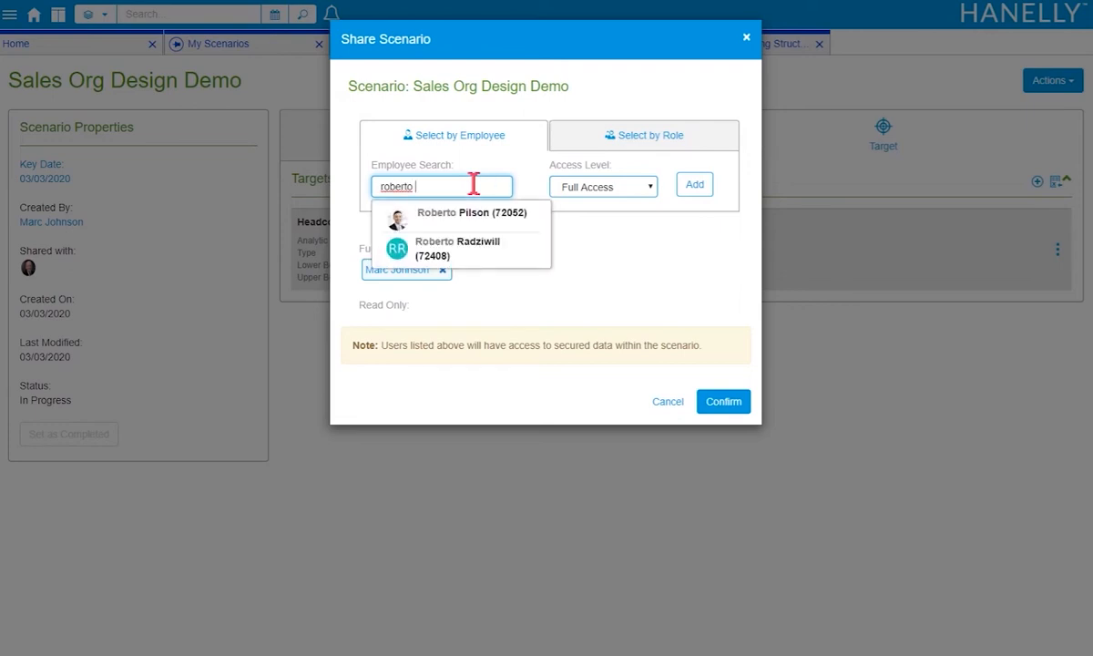
{"action": "left_click", "coordinate": [471, 216]}
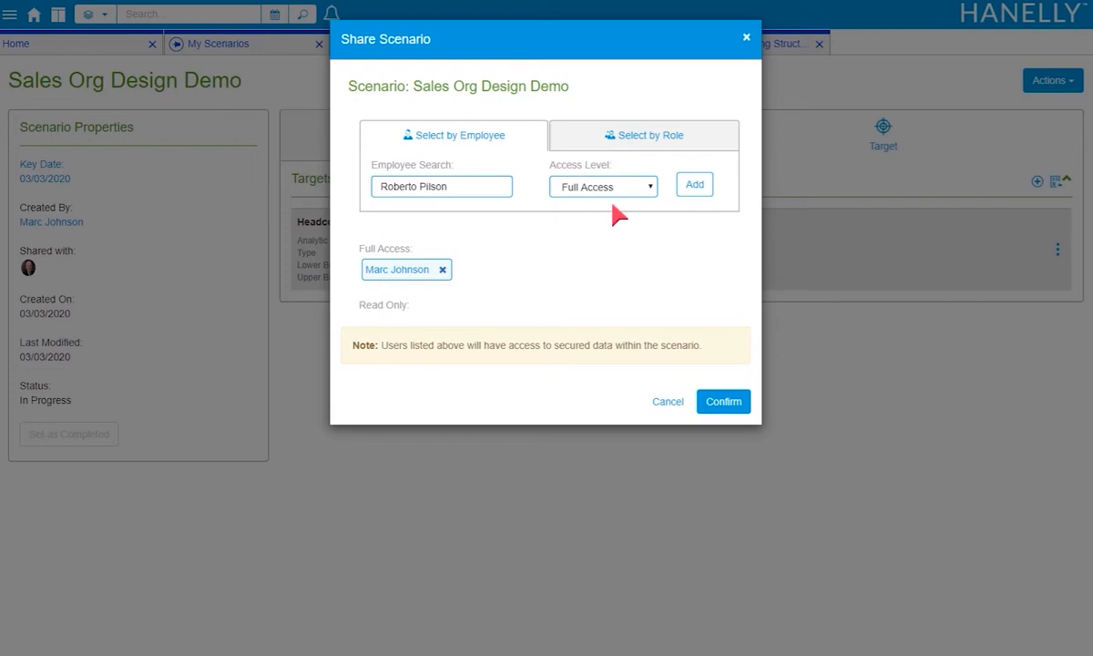
{"action": "left_click", "coordinate": [692, 187]}
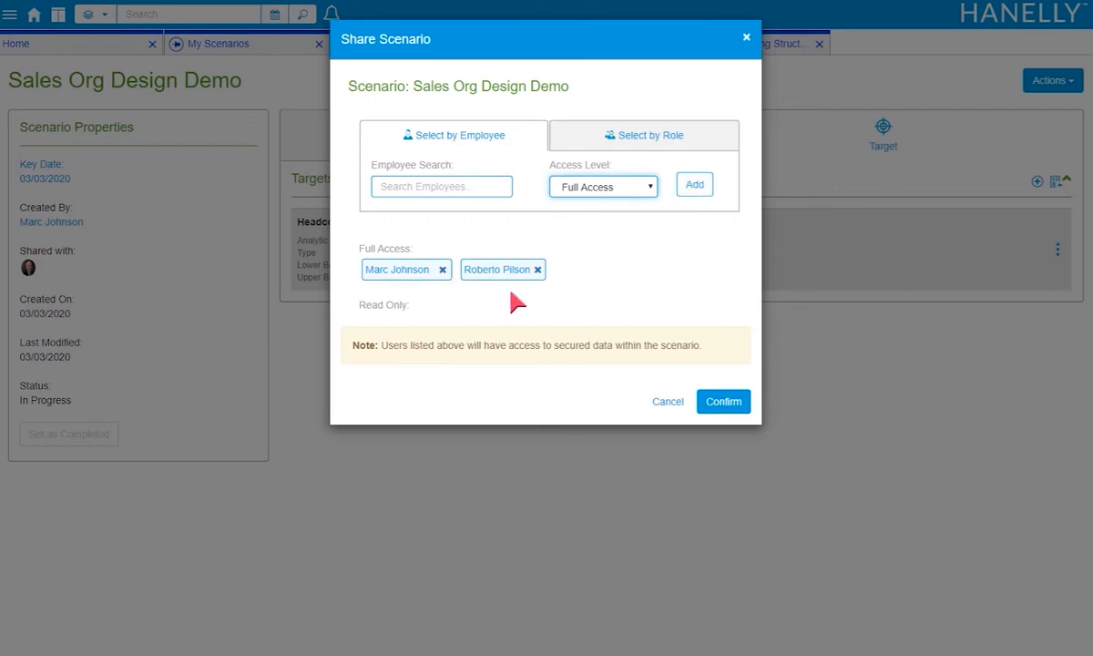
{"action": "left_click", "coordinate": [712, 406]}
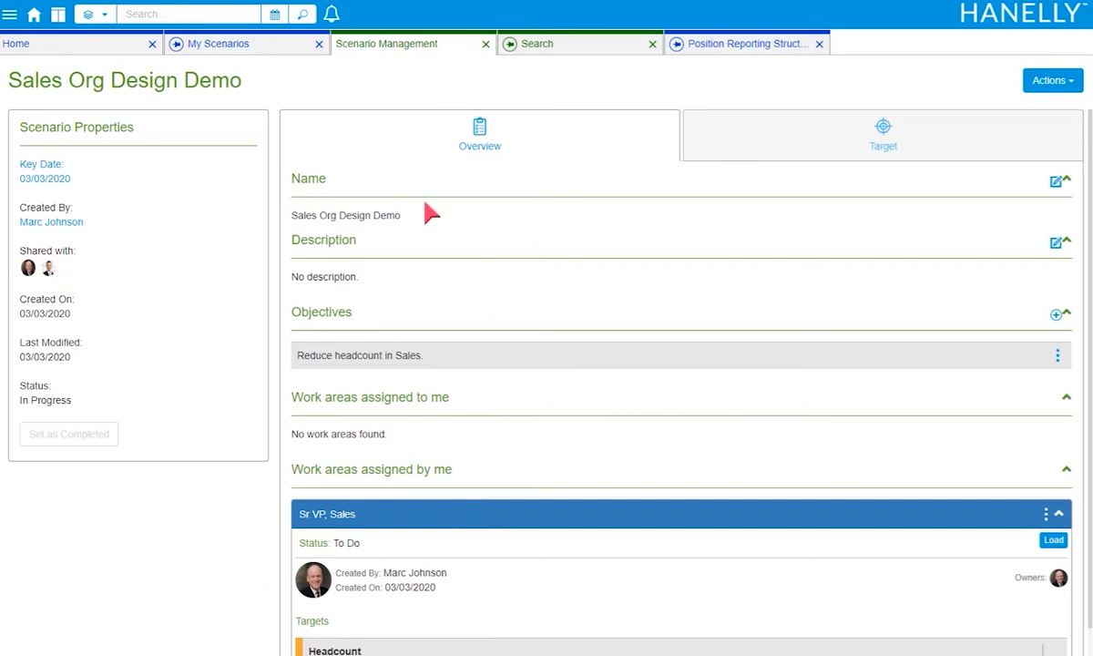
- Change the scenario's key date to April 16, 2020 by preparing a new report, and check it in the scenario properties
{"action": "left_click", "coordinate": [1051, 81]}
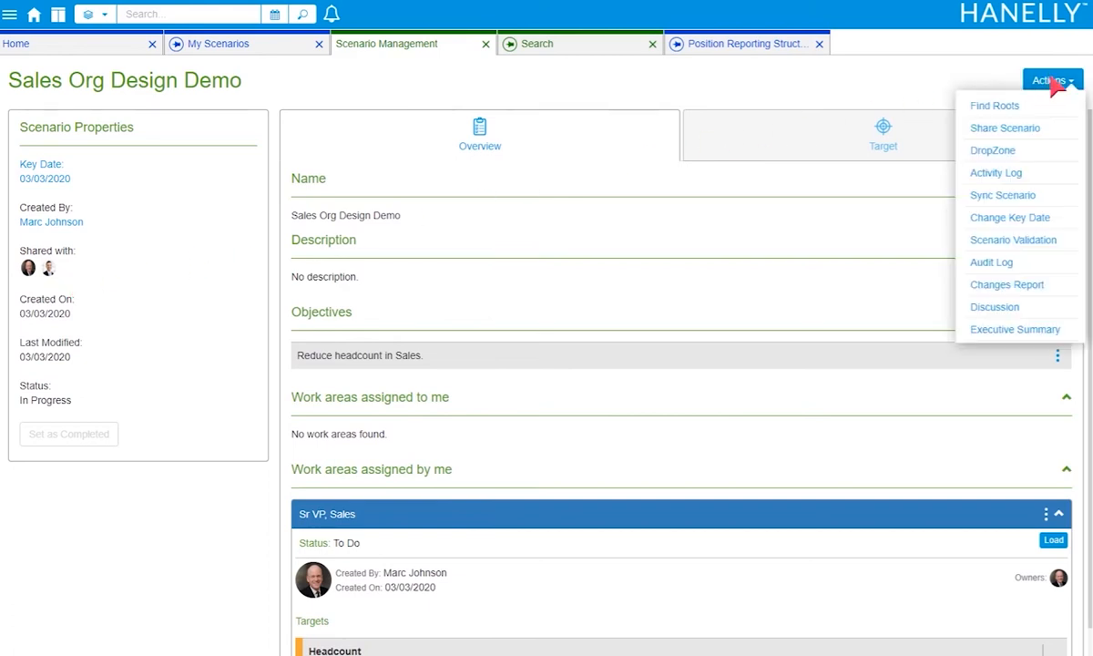
{"action": "left_click", "coordinate": [1062, 221]}
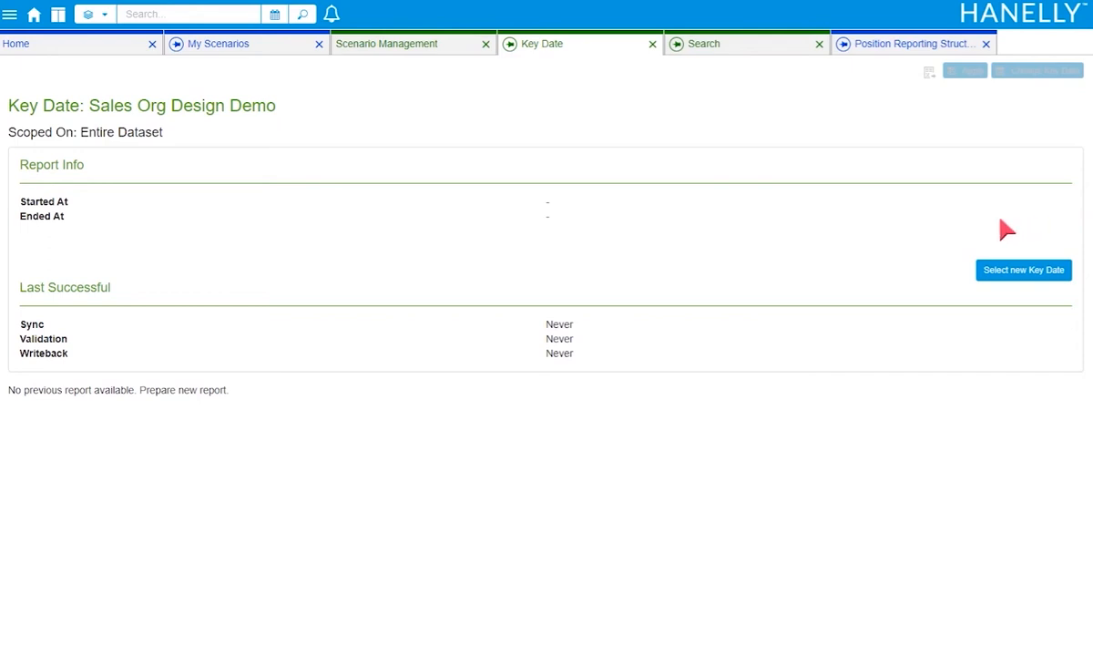
{"action": "left_click", "coordinate": [1020, 276]}
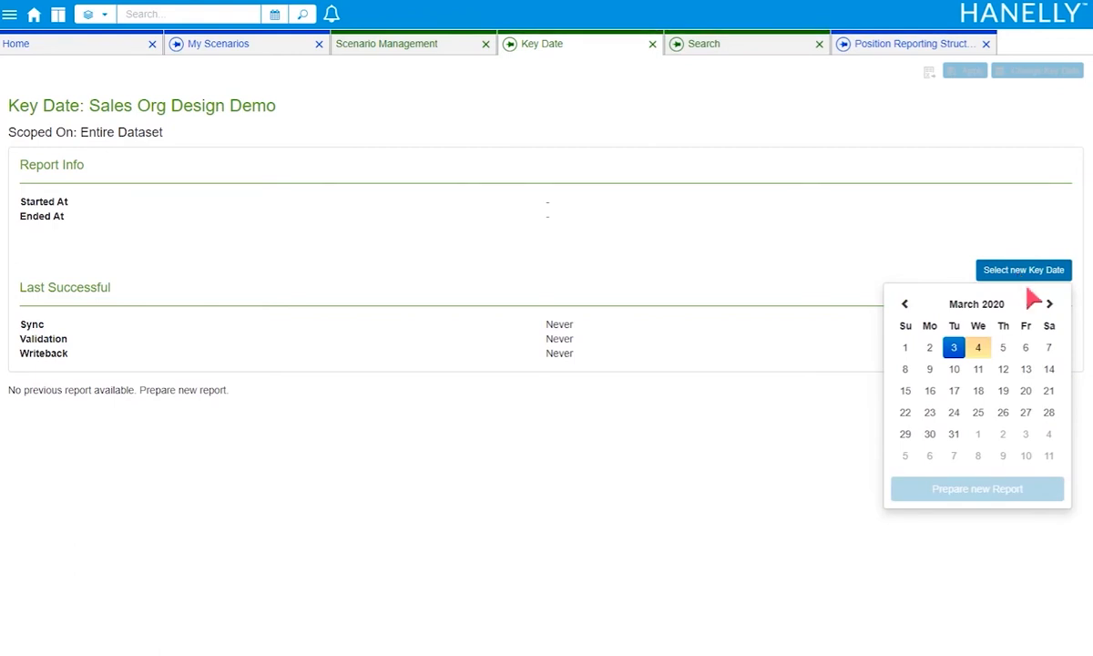
{"action": "left_click", "coordinate": [1049, 304]}
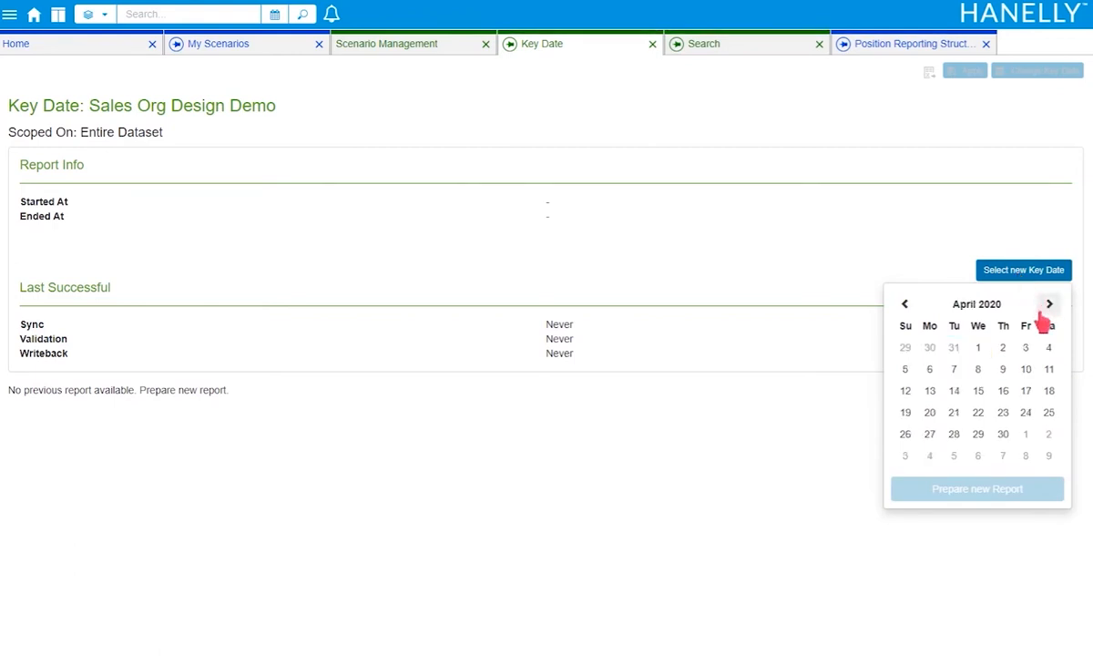
{"action": "left_click", "coordinate": [1003, 393]}
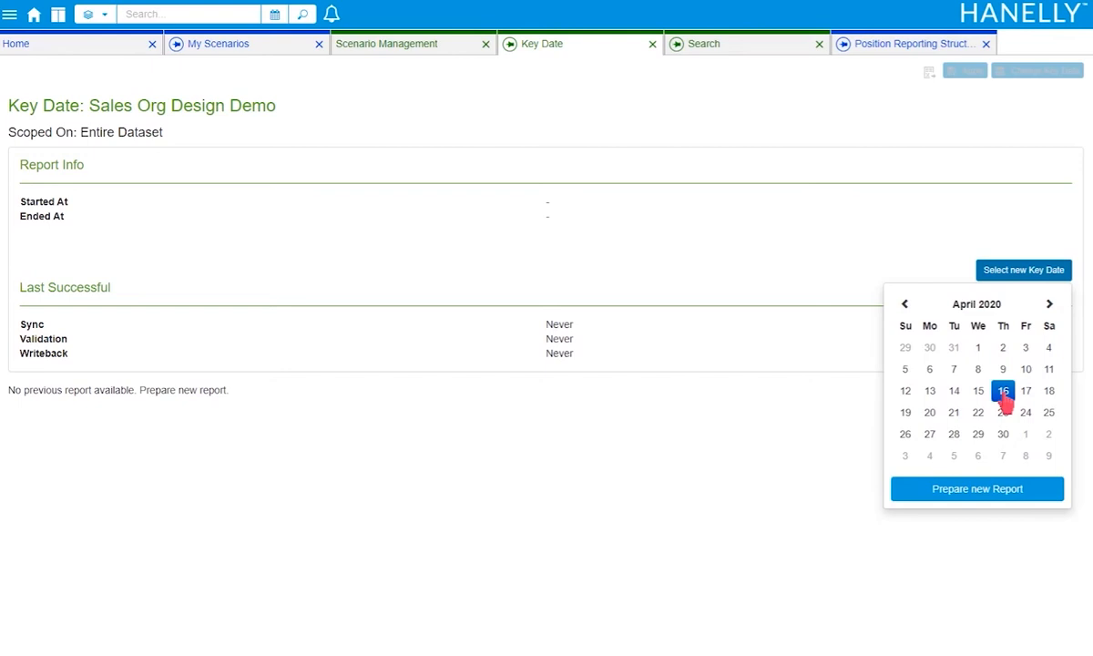
{"action": "left_click", "coordinate": [1027, 493]}
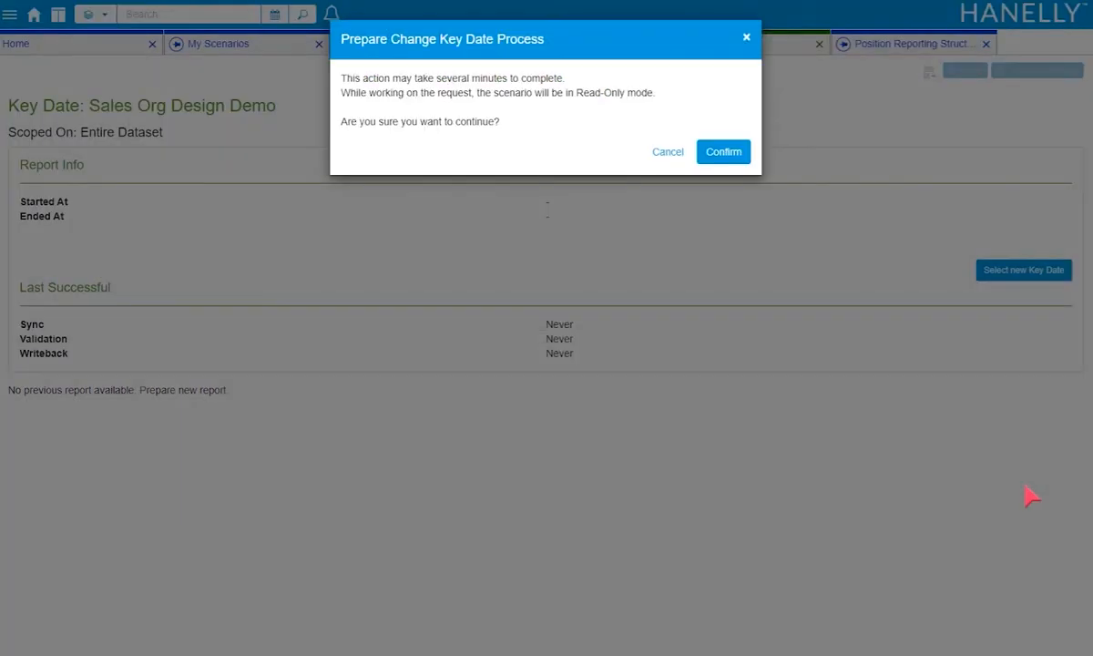
{"action": "left_click", "coordinate": [739, 151]}
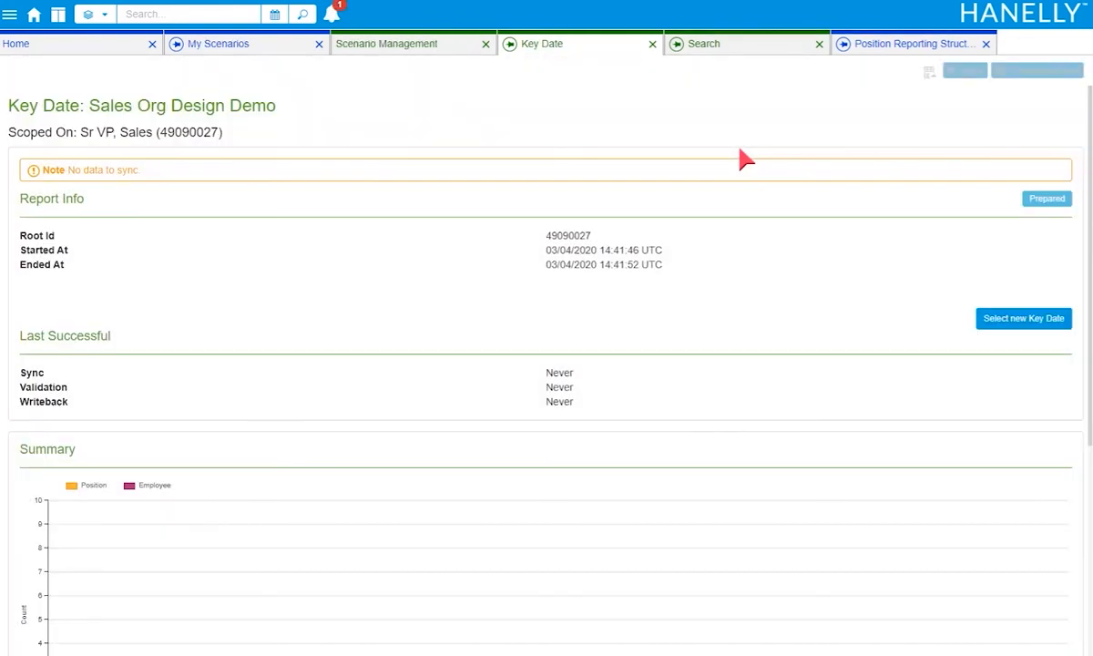
{"action": "left_click", "coordinate": [424, 45]}
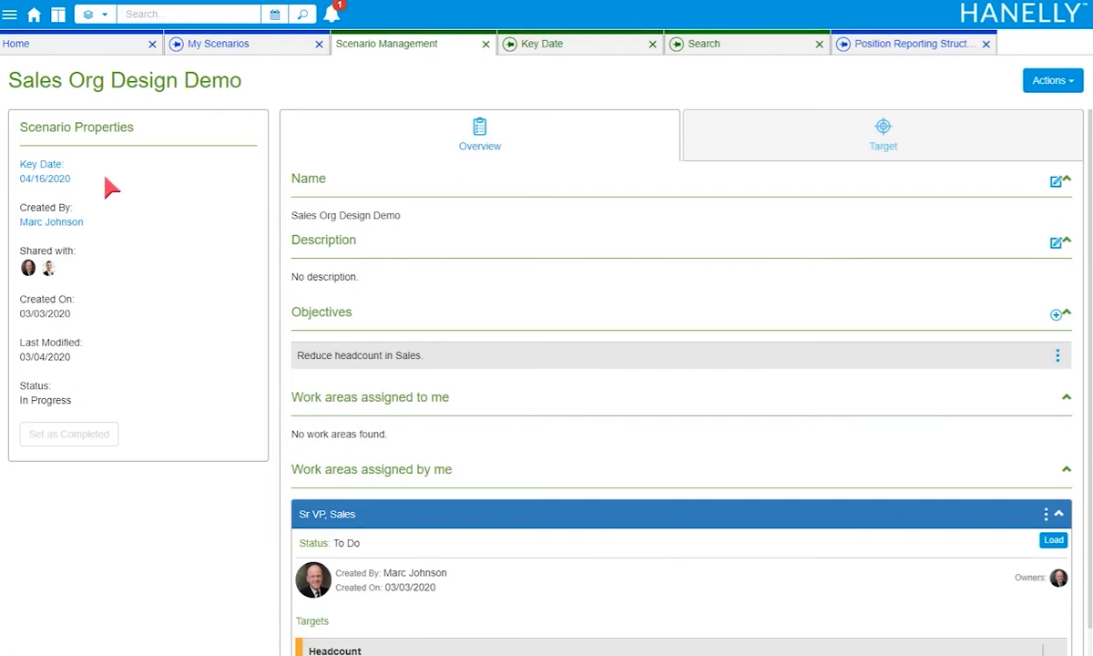
{"action": "left_click", "coordinate": [587, 57]}
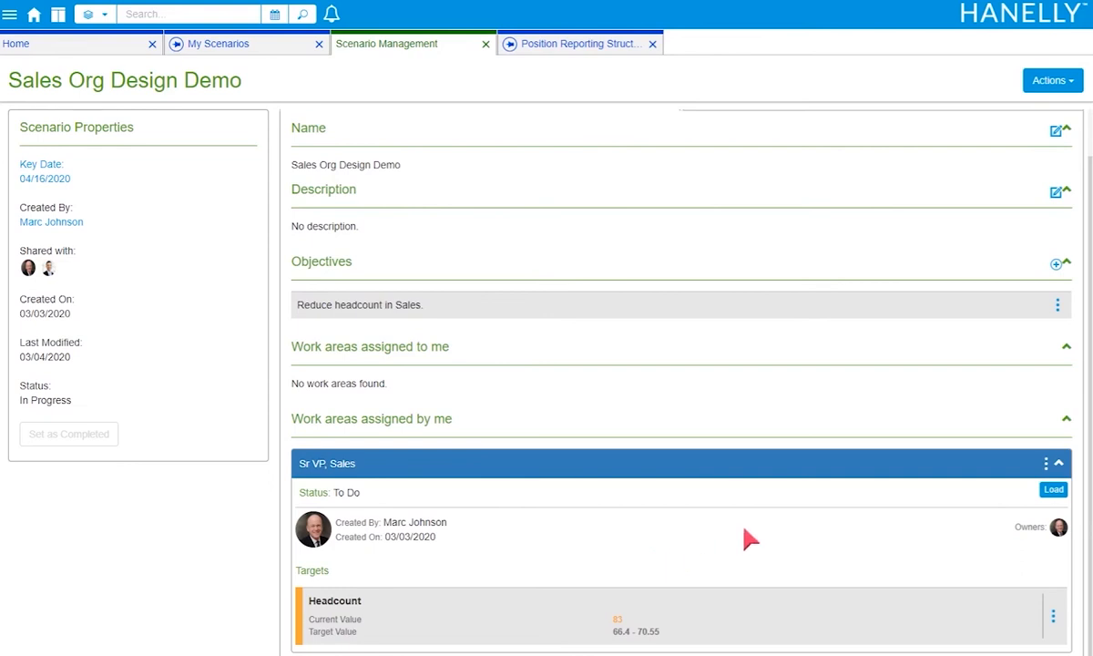
- Assign the Sr VP, Sales work area to the employee holding that position with Full Access
{"action": "left_click", "coordinate": [1045, 463]}
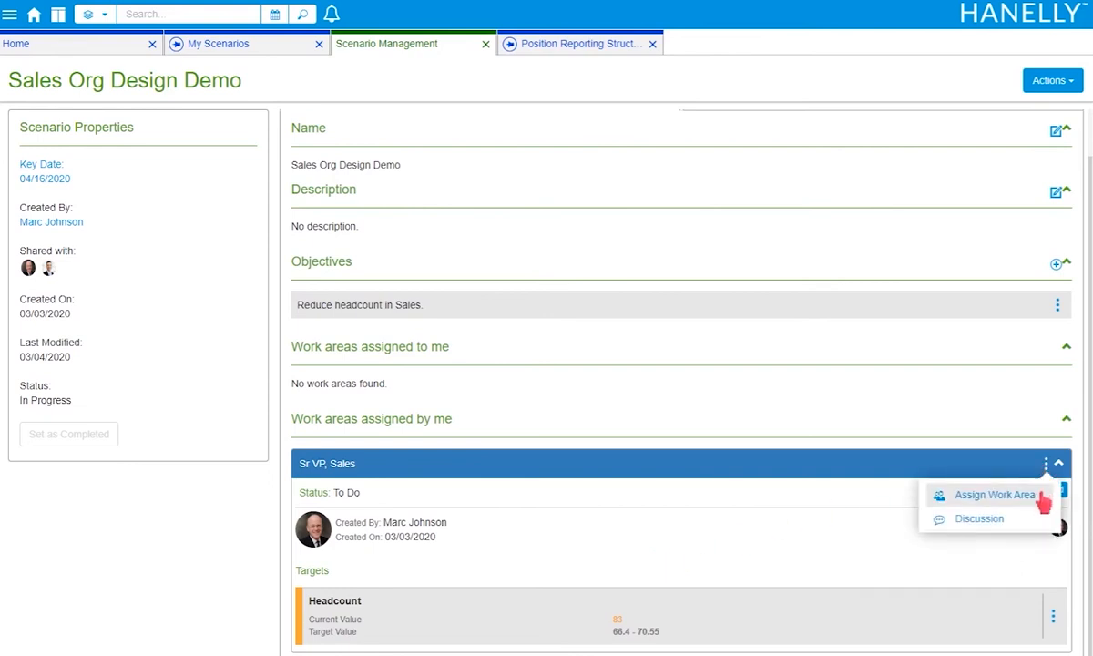
{"action": "left_click", "coordinate": [1044, 503]}
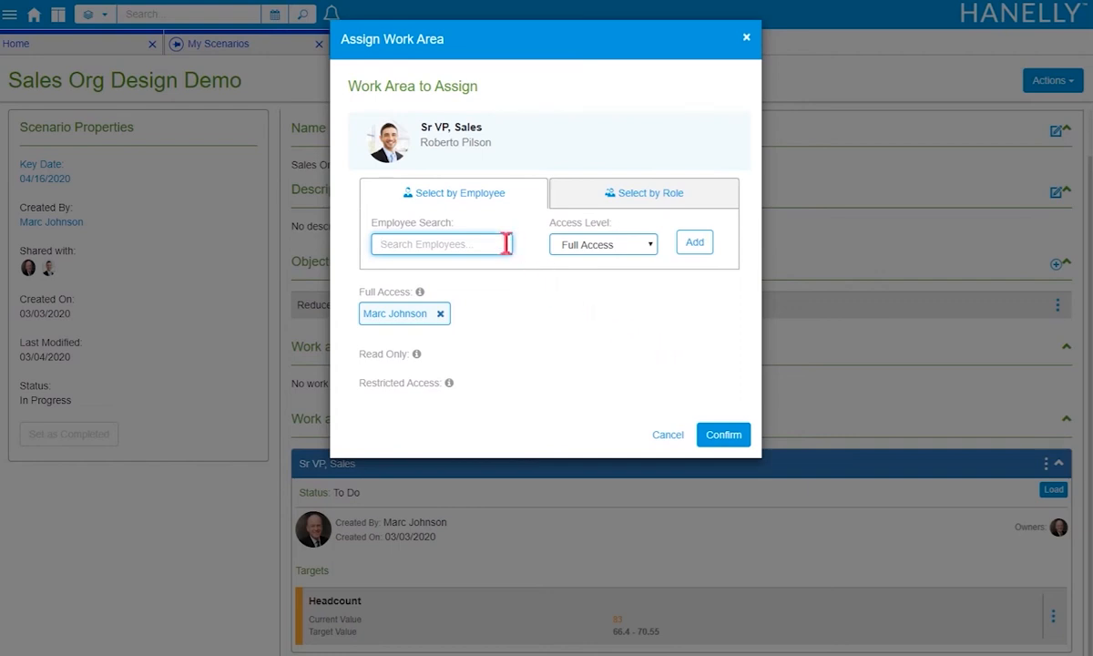
{"action": "type", "text": "roberto"}
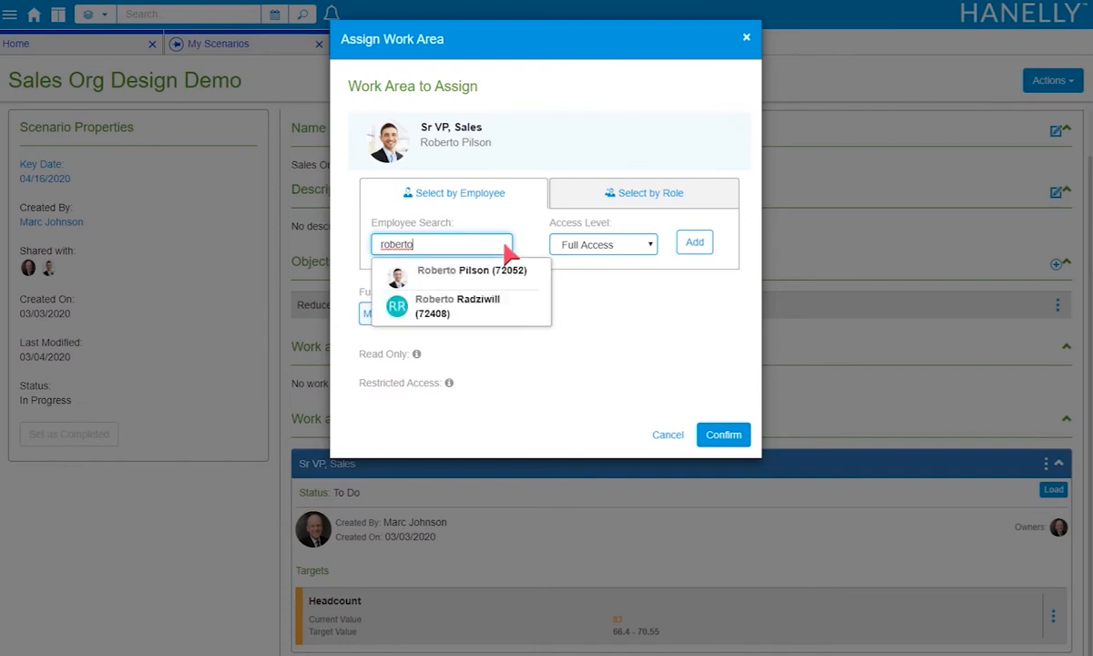
{"action": "left_click", "coordinate": [503, 272]}
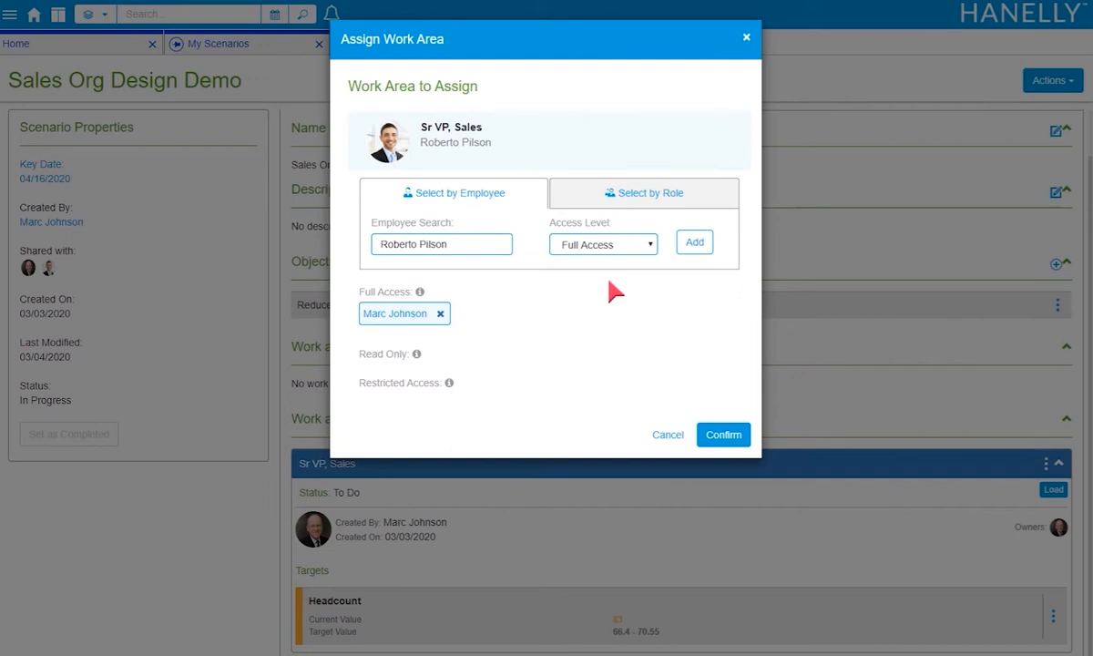
{"action": "left_click", "coordinate": [692, 244]}
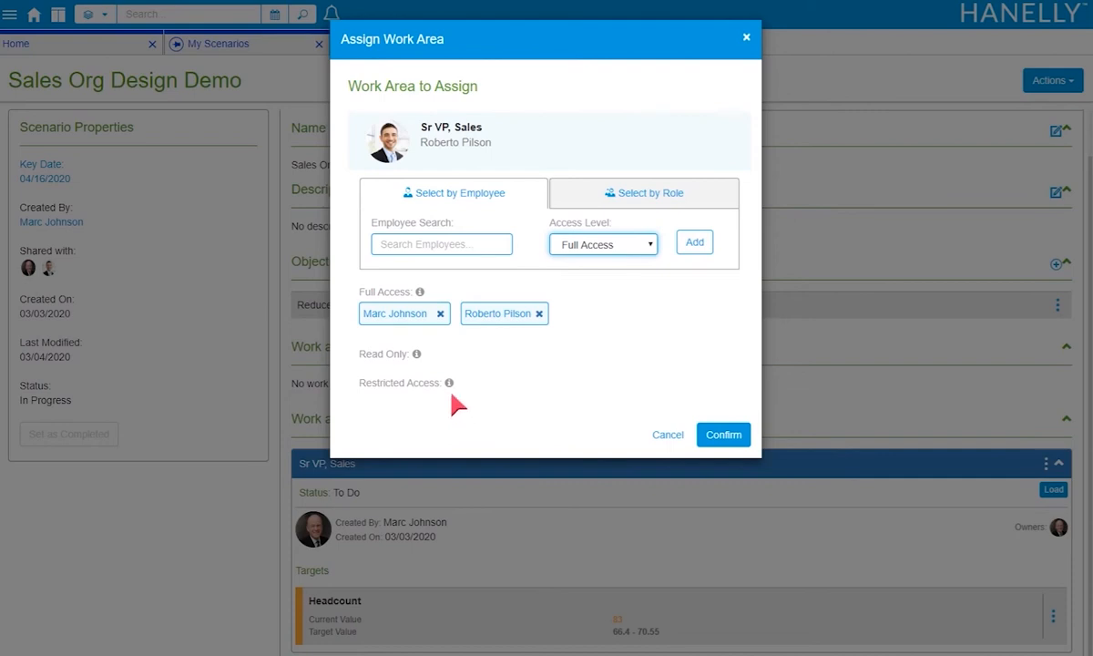
{"action": "mouse_move", "coordinate": [450, 387]}
{"action": "left_click", "coordinate": [726, 435]}
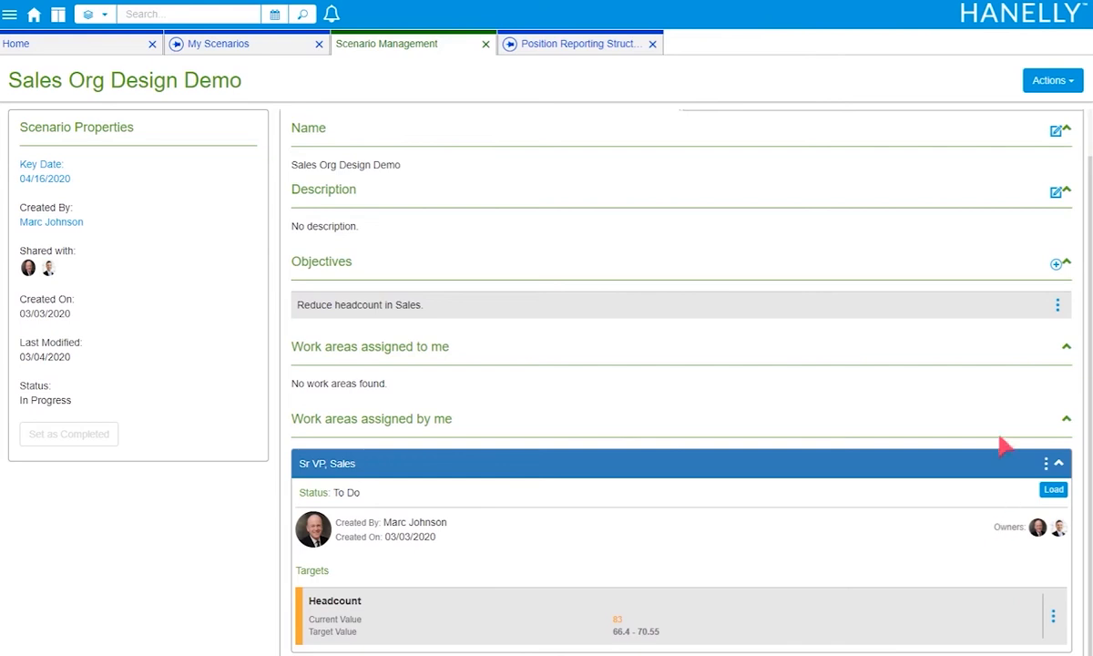
- Find the scenario's root positions and show the Sr VP, Sales position in the org chart
{"action": "left_click", "coordinate": [1075, 88]}
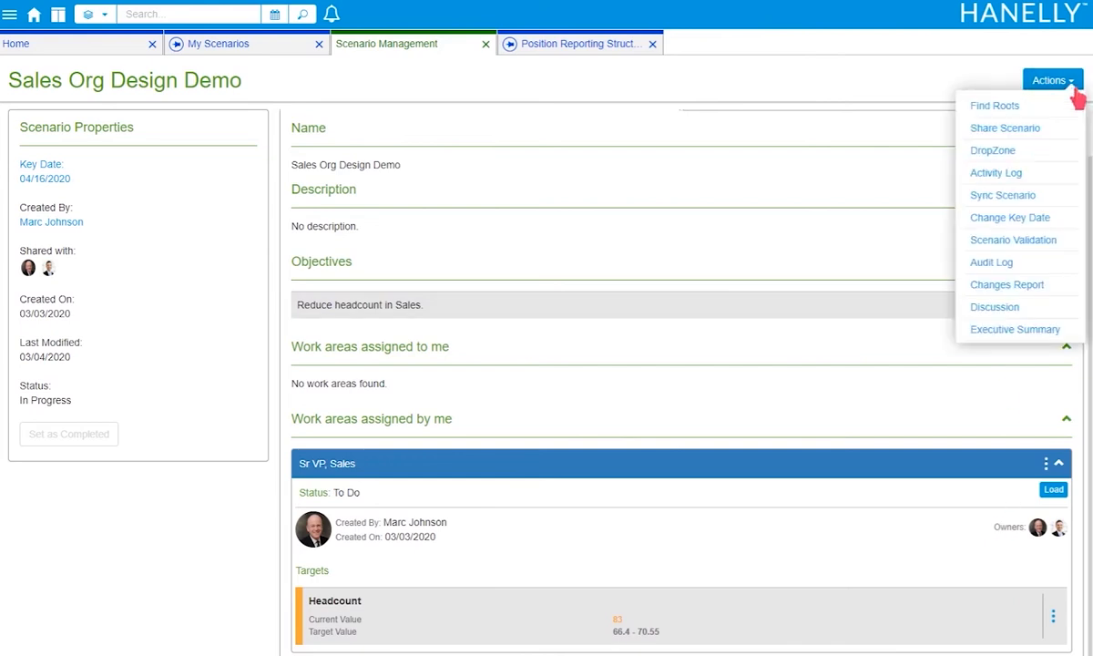
{"action": "left_click", "coordinate": [1041, 109]}
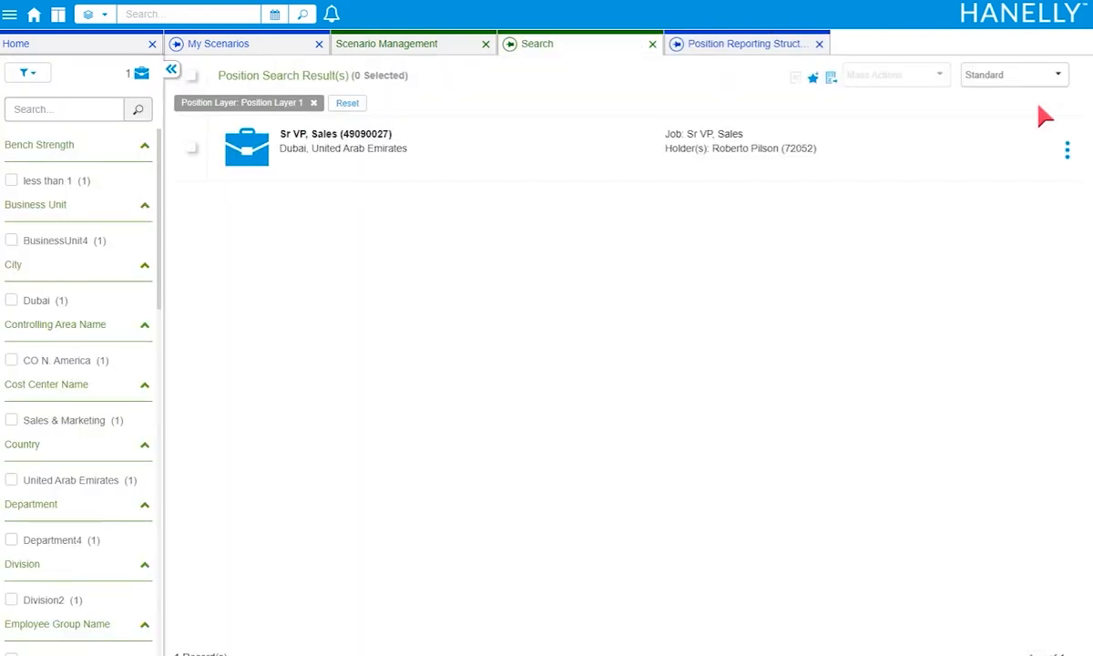
{"action": "left_click", "coordinate": [1066, 153]}
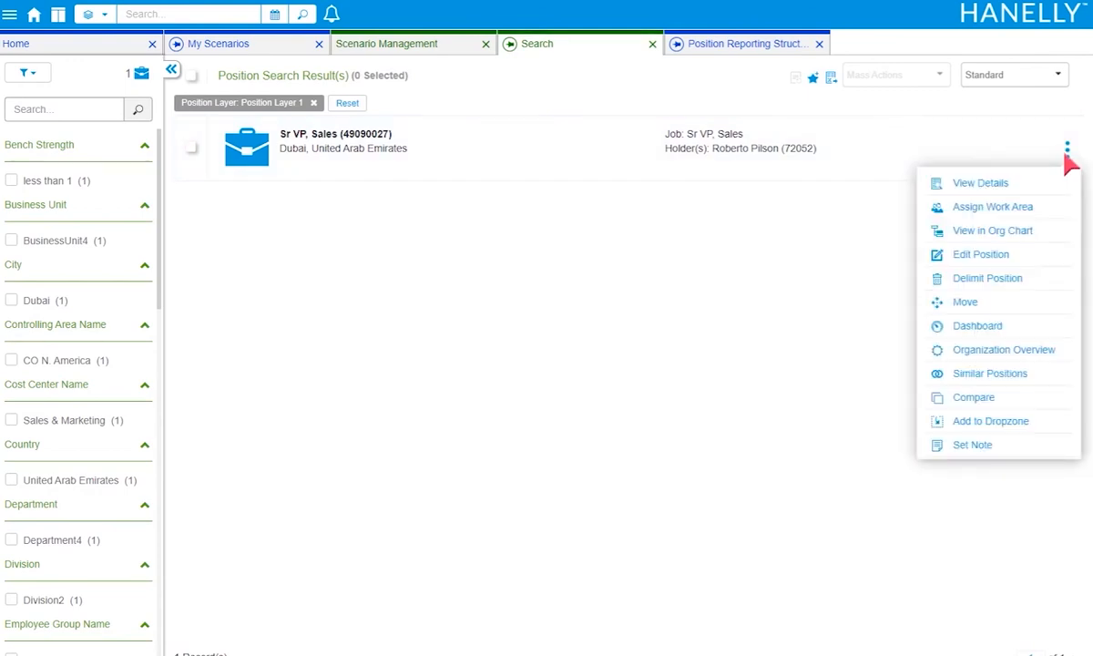
{"action": "left_click", "coordinate": [1046, 238]}
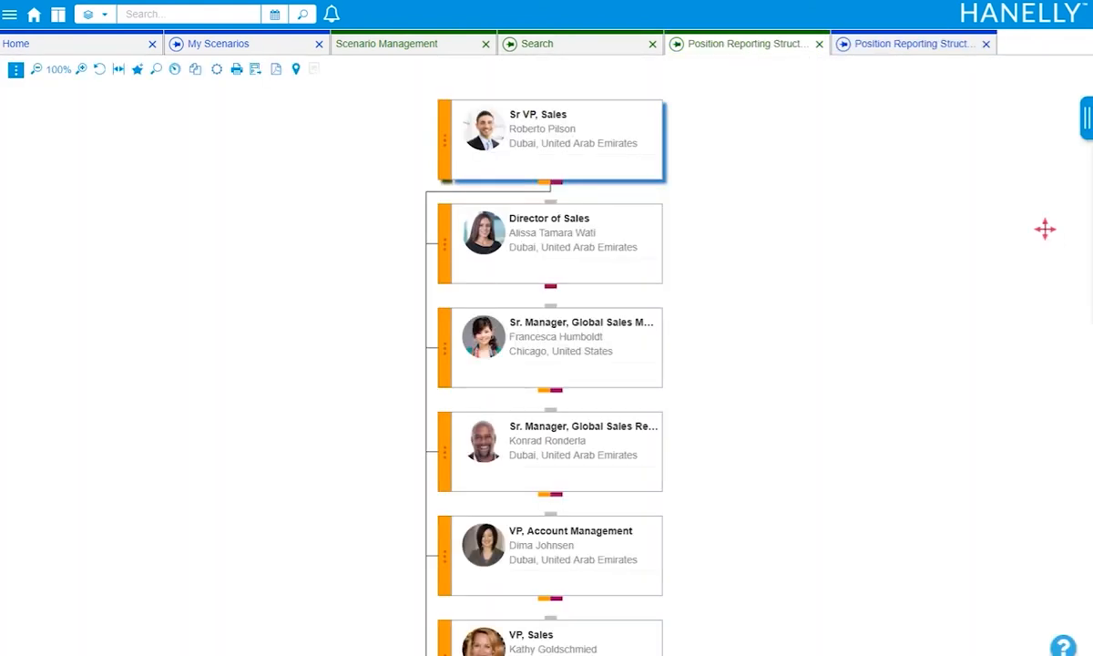
- Assign the VP, Account Management work area from the org chart to the employee holding that position with Full Access
{"action": "left_click_drag", "start_coordinate": [812, 435], "coordinate": [825, 457]}
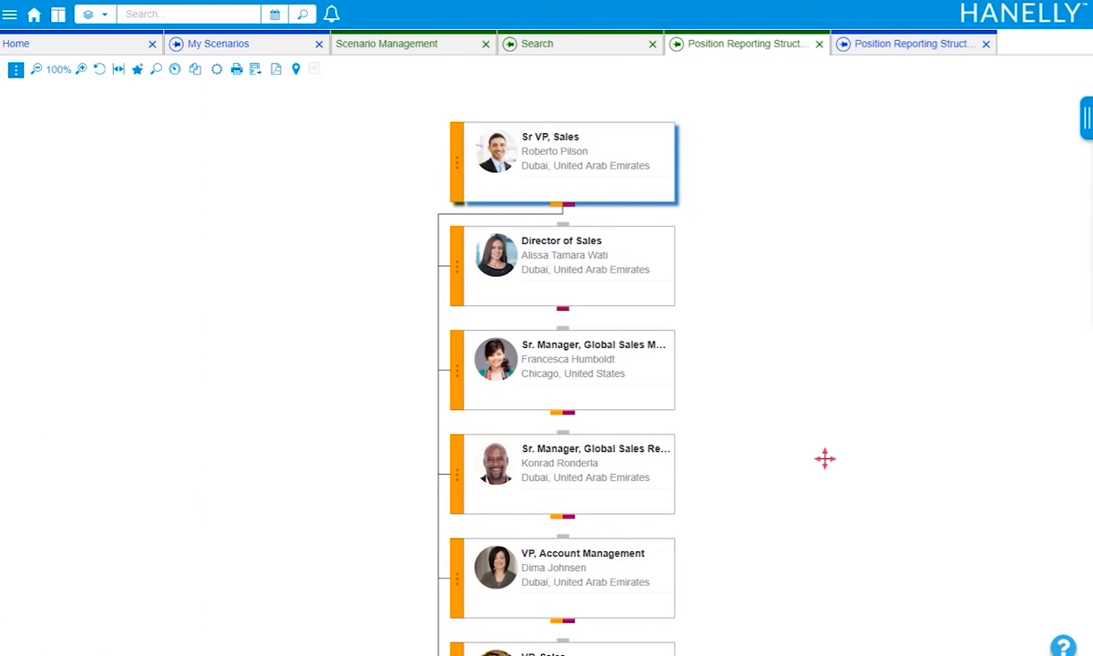
{"action": "left_click_drag", "start_coordinate": [761, 578], "coordinate": [770, 324]}
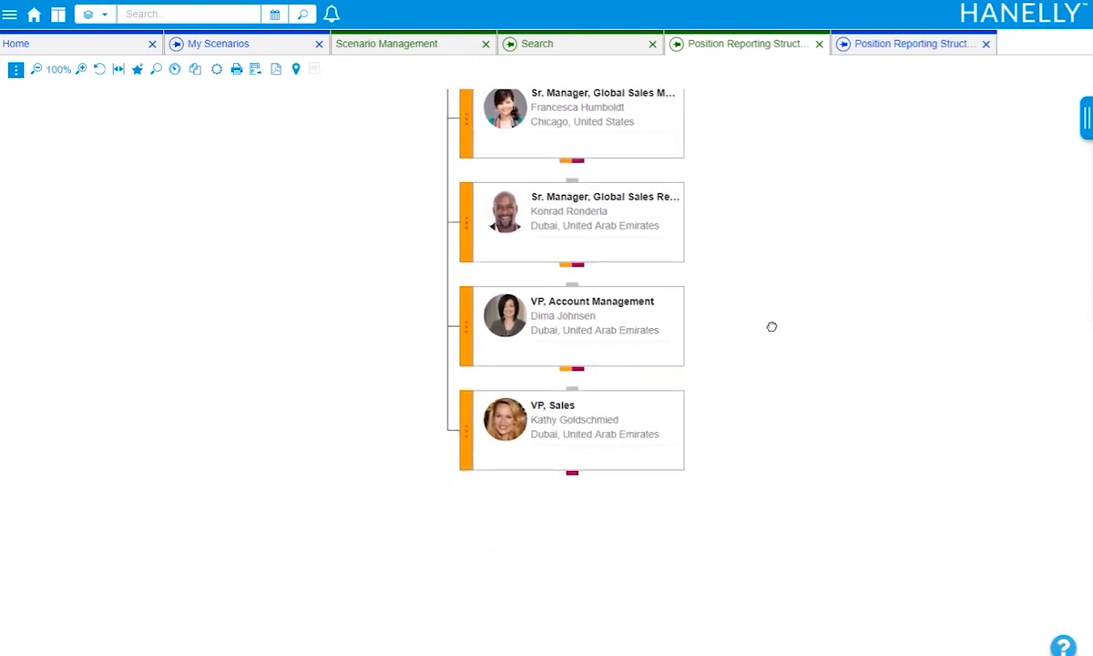
{"action": "left_click", "coordinate": [467, 338]}
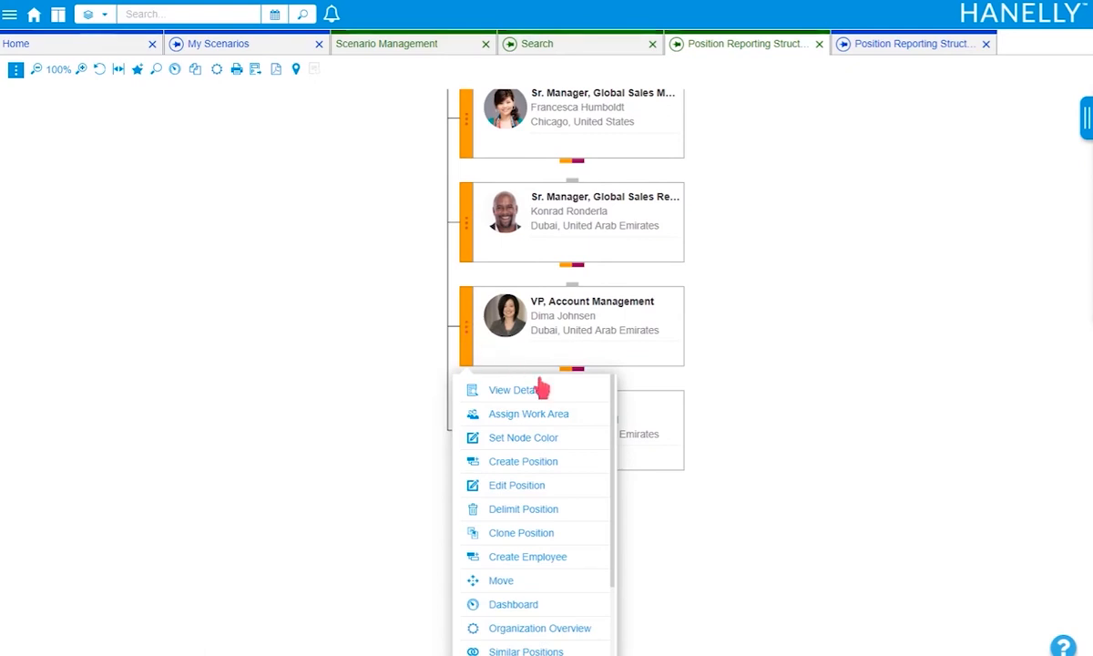
{"action": "left_click", "coordinate": [589, 416]}
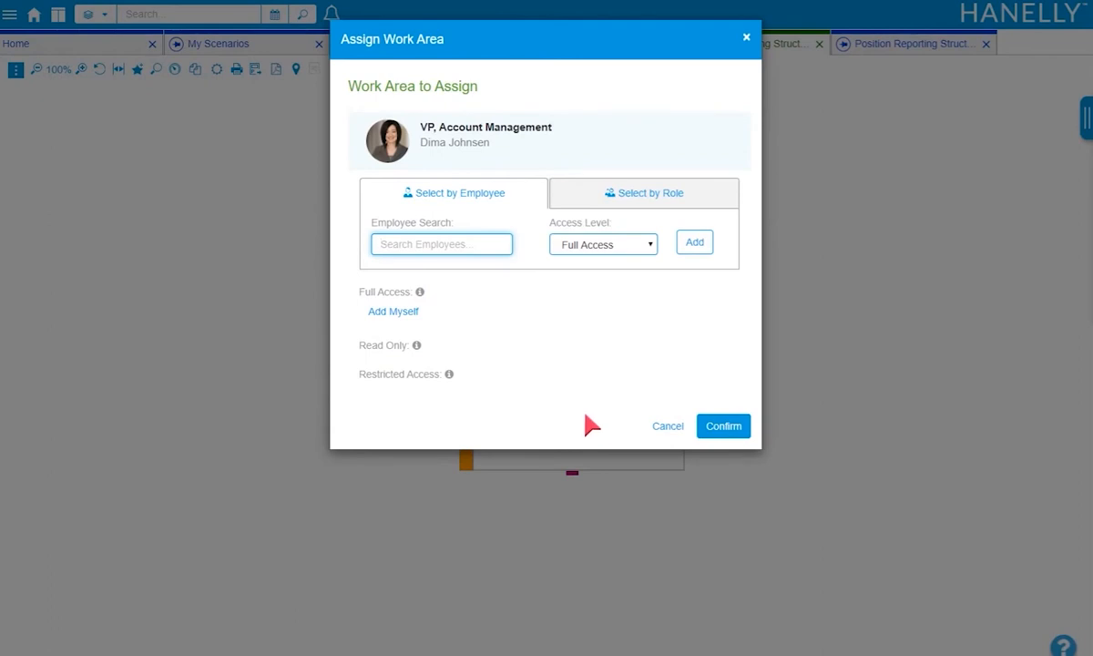
{"action": "type", "text": "dima"}
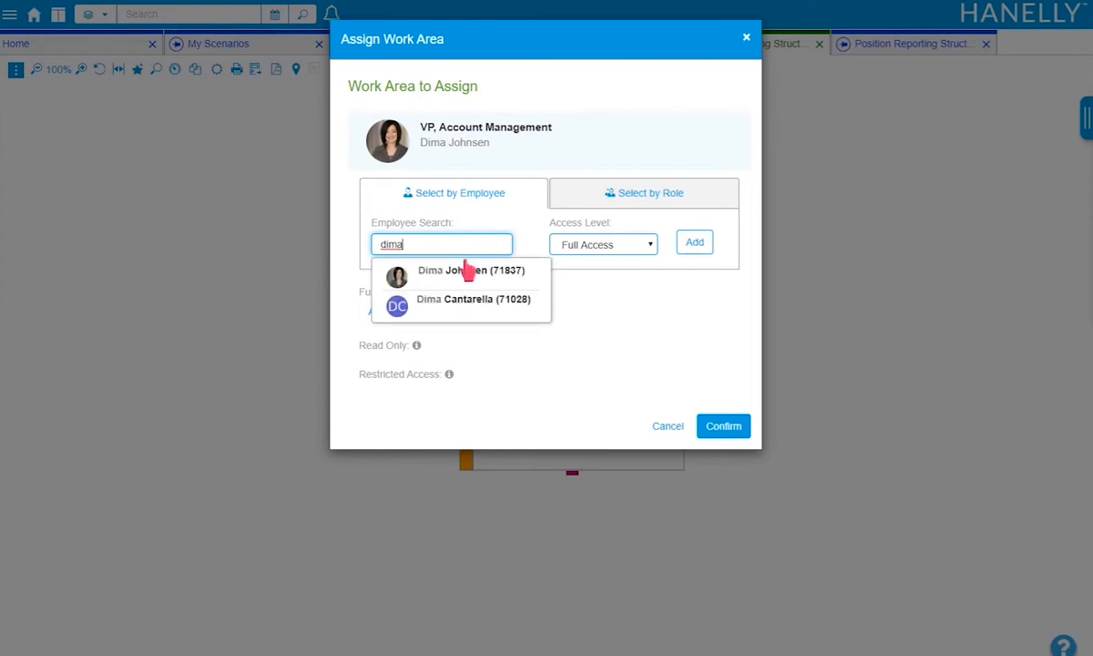
{"action": "left_click", "coordinate": [464, 270]}
{"action": "left_click", "coordinate": [694, 244]}
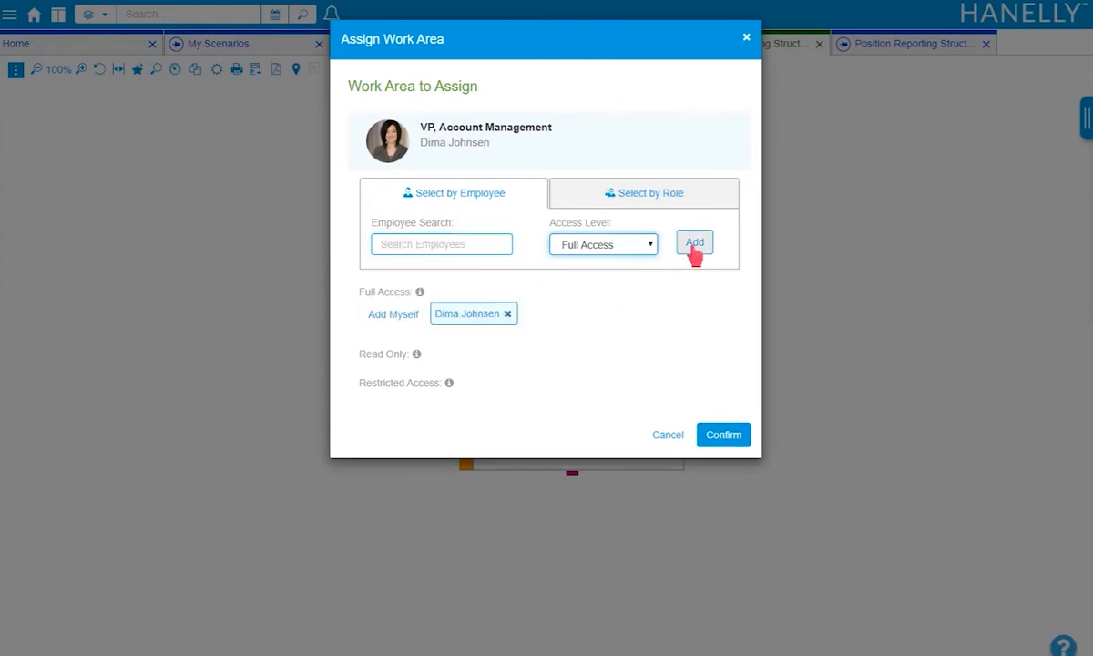
{"action": "left_click", "coordinate": [728, 434]}
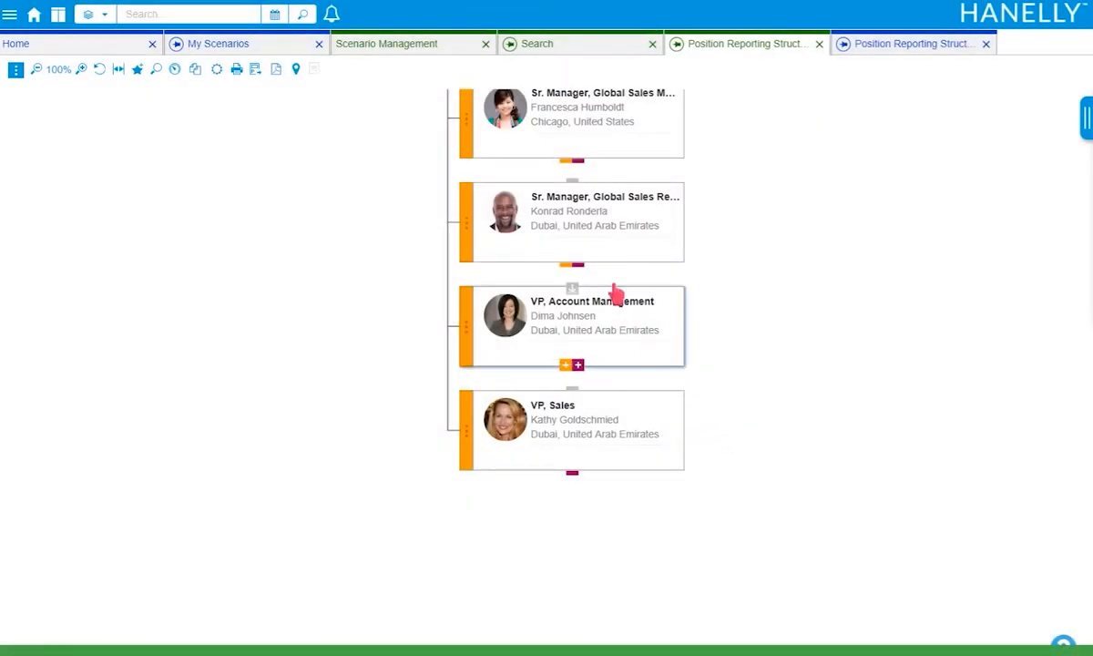
- Review the Sr VP, Sales and VP, Account Management work areas and their Headcount targets in the scenario overview
{"action": "left_click", "coordinate": [451, 55]}
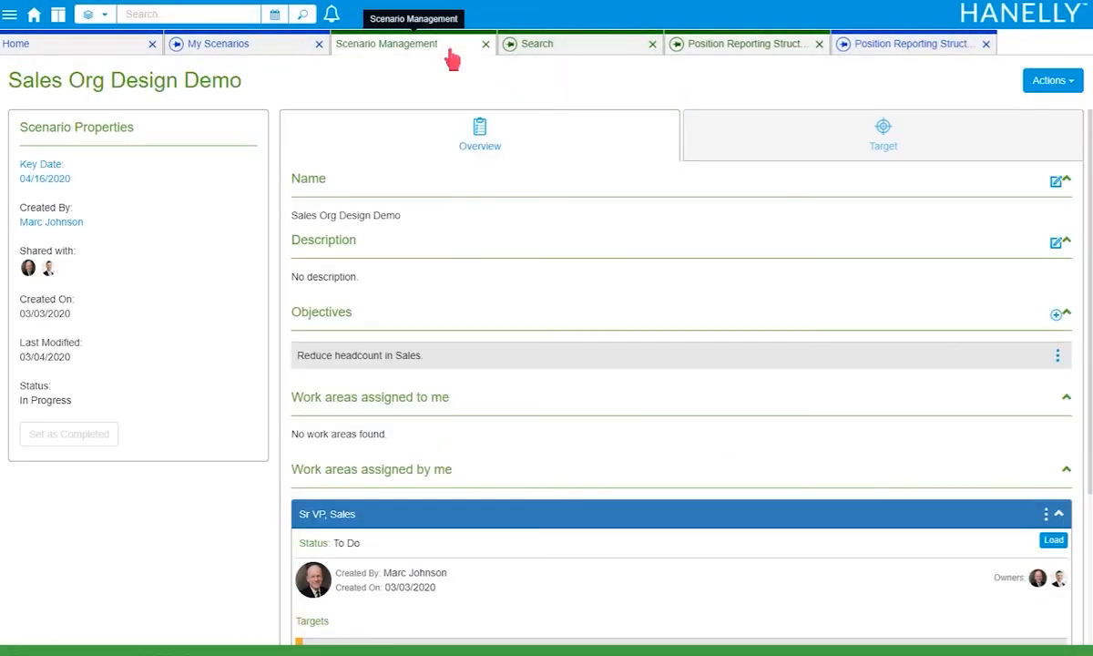
{"action": "scroll", "coordinate": [653, 402], "scroll_direction": "down", "scroll_amount": 3}
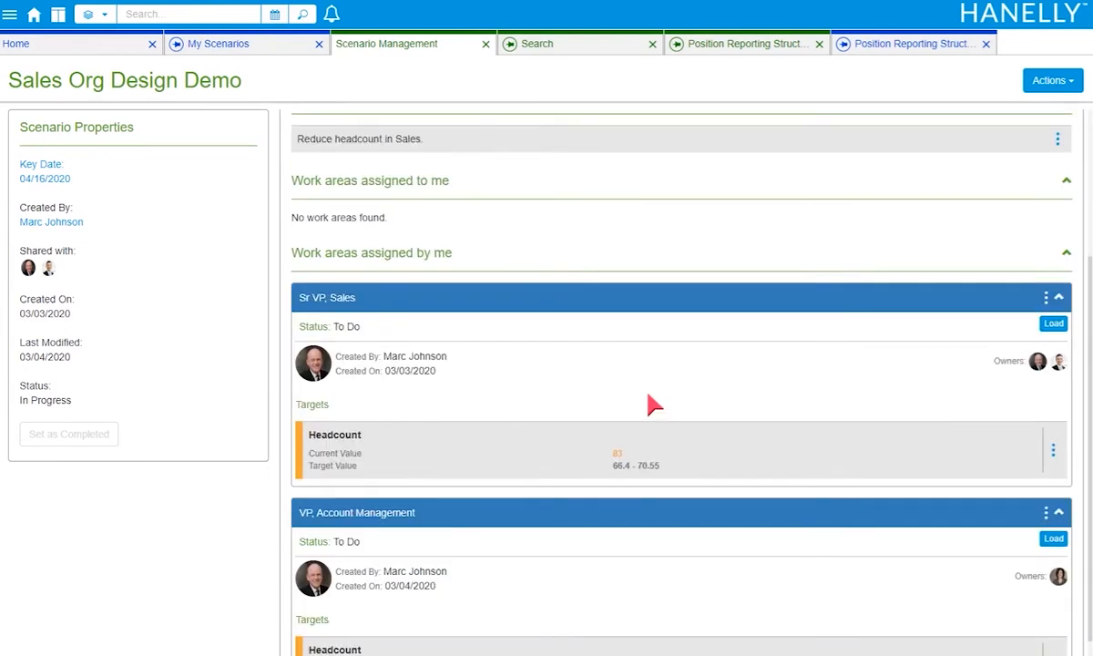
{"action": "scroll", "coordinate": [652, 403], "scroll_direction": "down", "scroll_amount": 1}
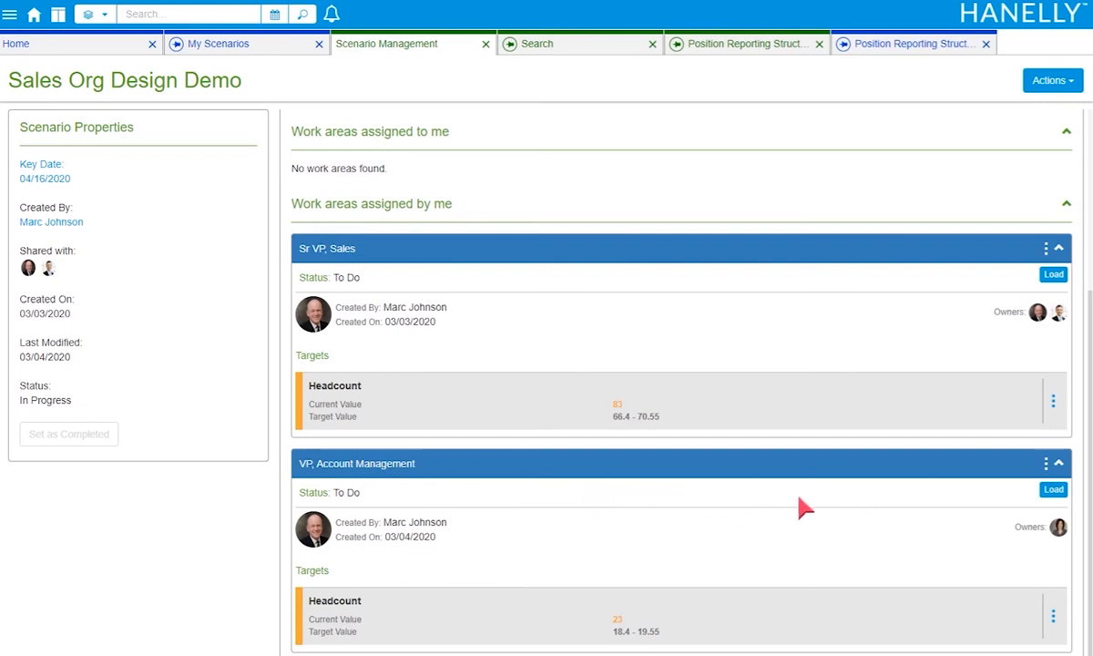
- Review the scenario's Headcount target bounds and compare them with the Sr VP, Sales work area's headcount values
{"action": "left_click", "coordinate": [1051, 491]}
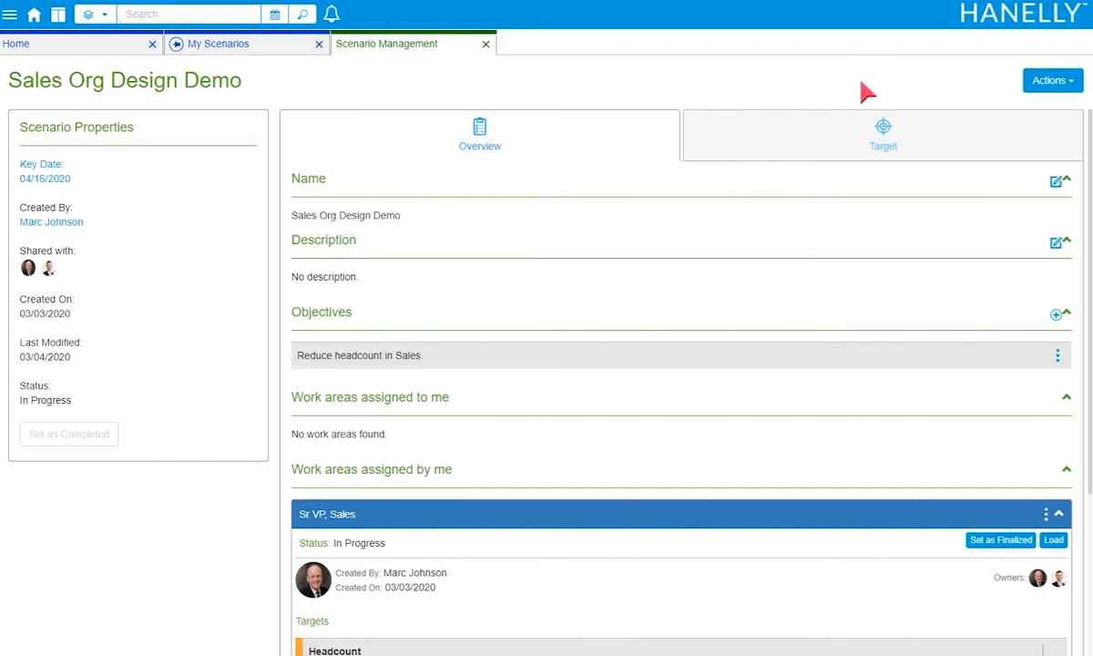
{"action": "left_click", "coordinate": [820, 138]}
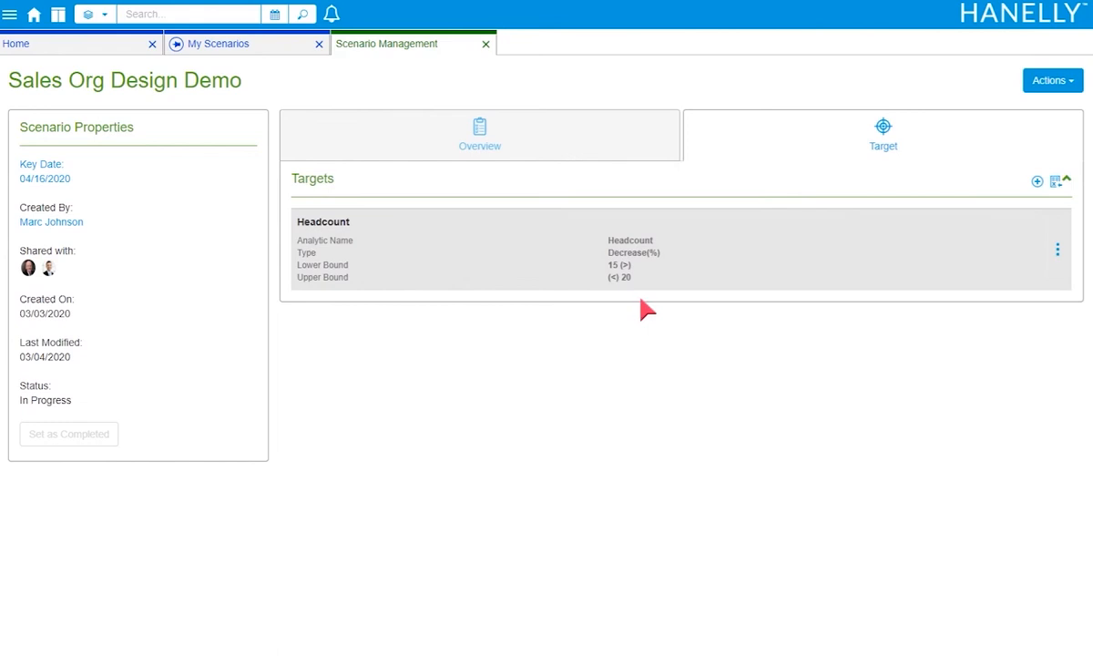
{"action": "left_click", "coordinate": [610, 152]}
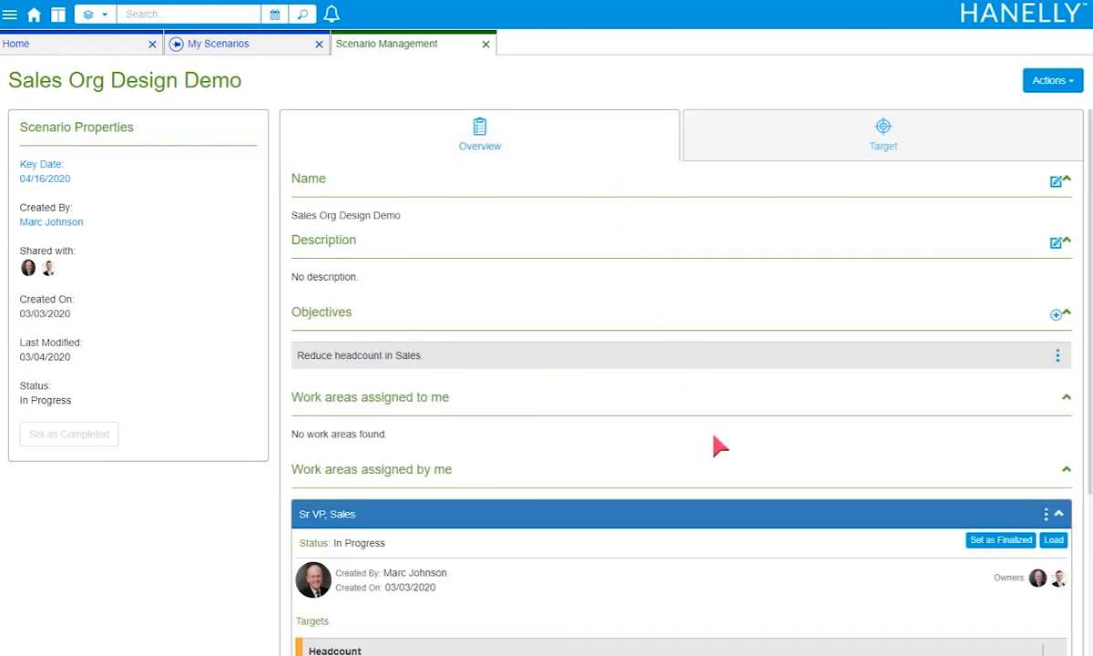
{"action": "scroll", "coordinate": [719, 447], "scroll_direction": "down", "scroll_amount": 3}
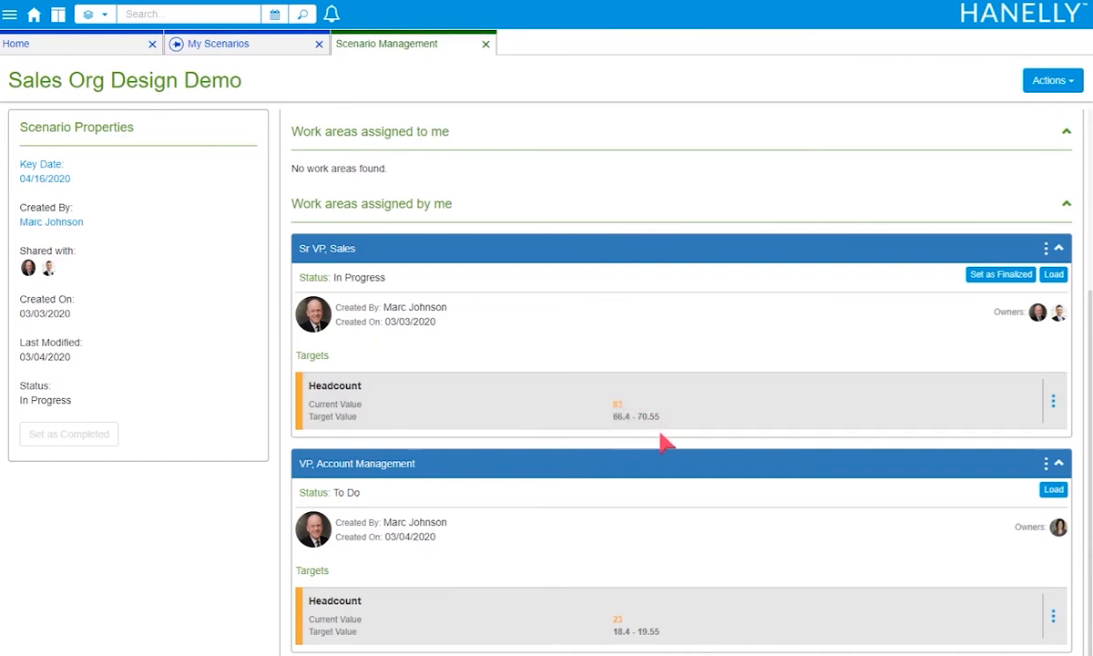
{"action": "double_click", "coordinate": [618, 403]}
{"action": "left_click", "coordinate": [724, 348]}
- Load the Sr VP, Sales work area as an org chart and enlarge the chart to 120%
{"action": "left_click", "coordinate": [1053, 274]}
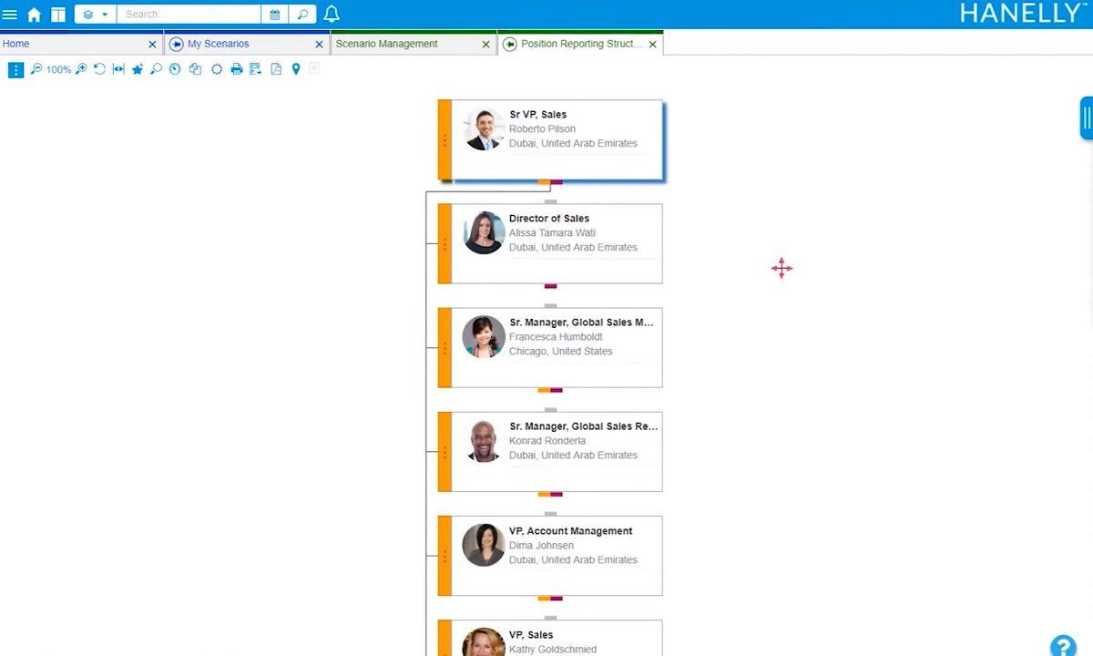
{"action": "mouse_move", "coordinate": [781, 267]}
{"action": "left_mouse_down"}
{"action": "mouse_move", "coordinate": [720, 339]}
{"action": "mouse_move", "coordinate": [803, 288]}
{"action": "mouse_move", "coordinate": [756, 341]}
{"action": "mouse_move", "coordinate": [806, 291]}
{"action": "mouse_move", "coordinate": [790, 273]}
{"action": "left_mouse_up"}
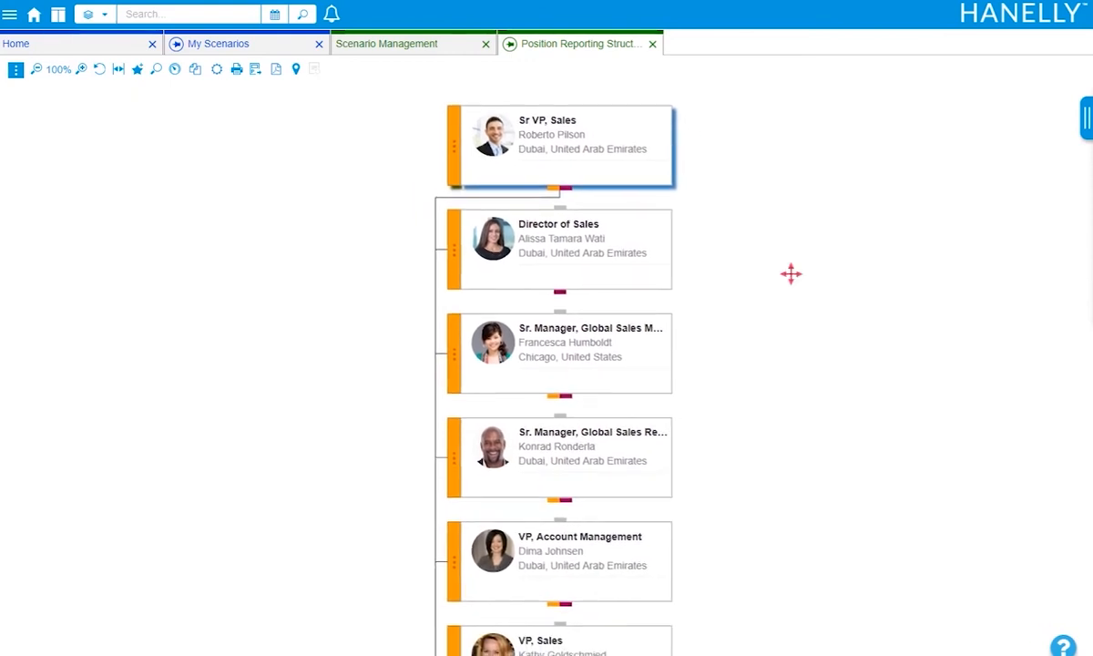
{"action": "left_click", "coordinate": [81, 71]}
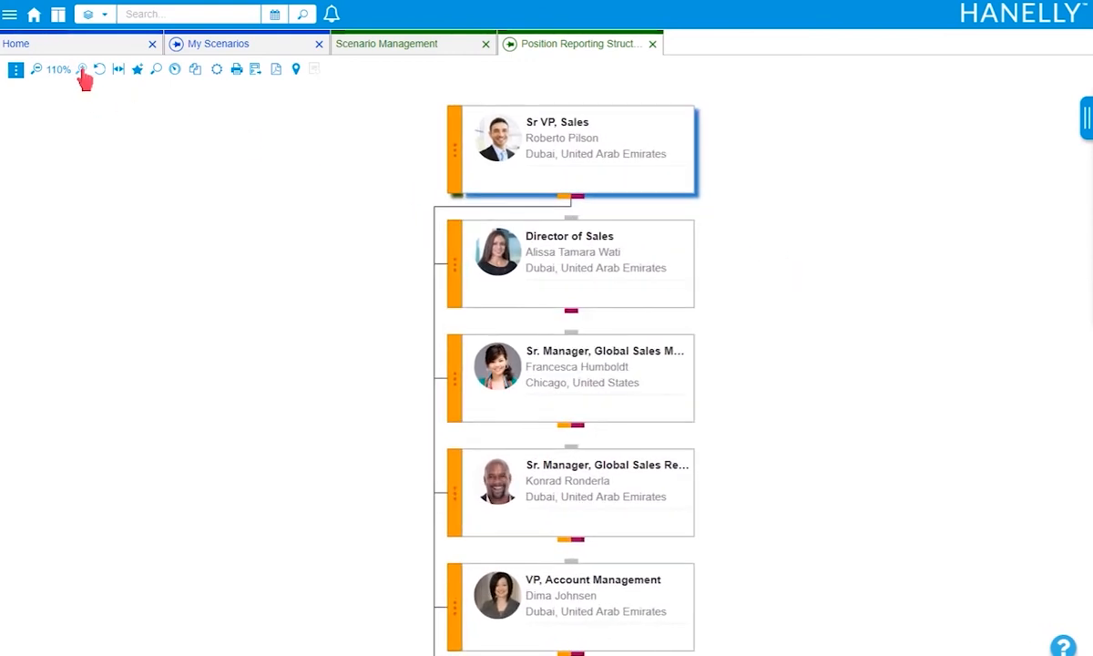
{"action": "left_click", "coordinate": [81, 71]}
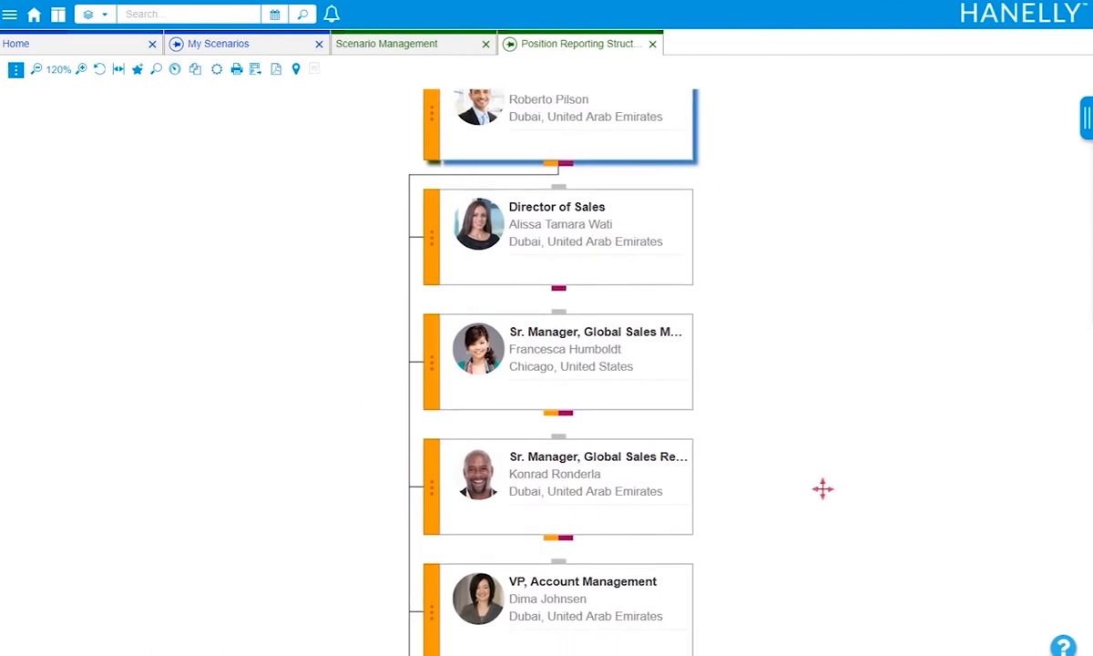
{"action": "left_click", "coordinate": [15, 71]}
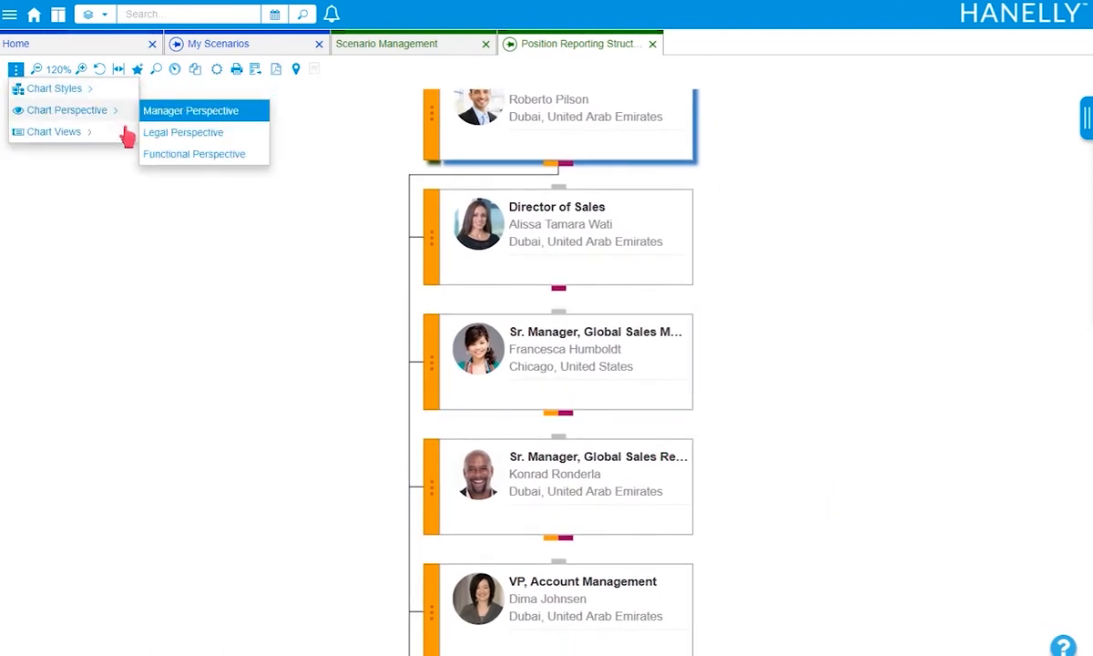
{"action": "mouse_move", "coordinate": [118, 133]}
{"action": "left_click", "coordinate": [306, 267]}
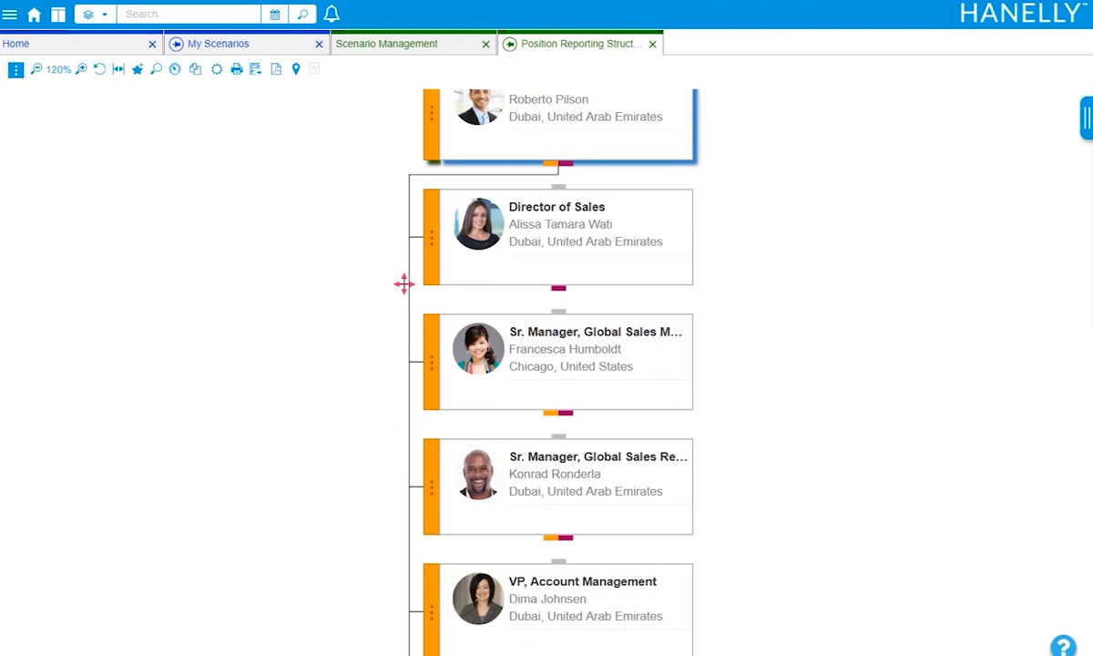
{"action": "left_click", "coordinate": [366, 44]}
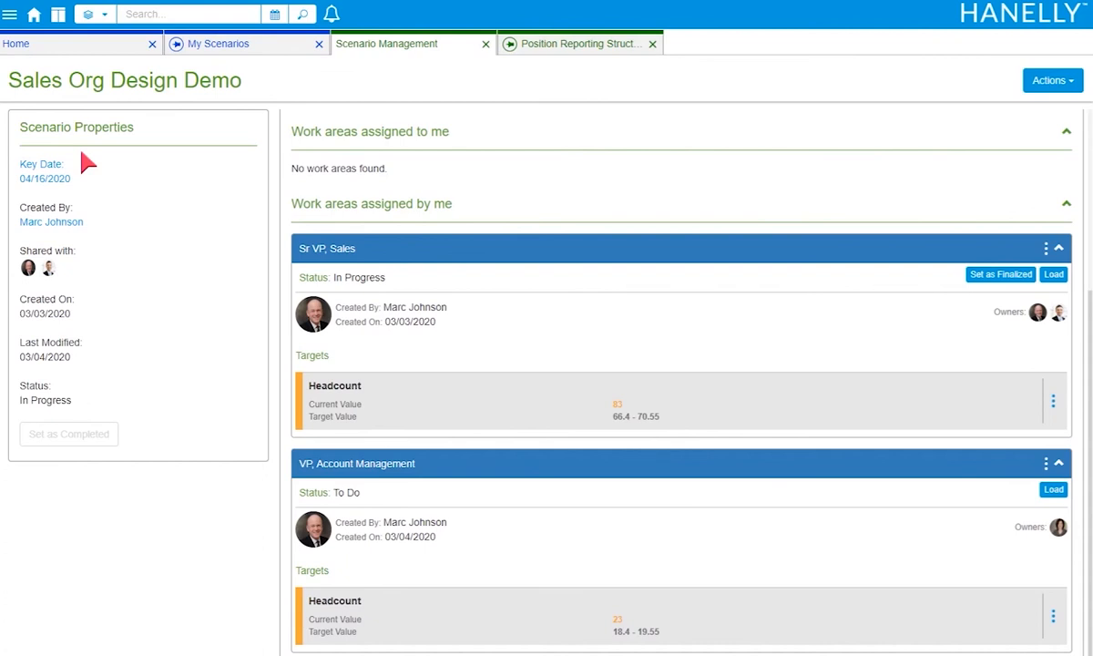
{"action": "left_click", "coordinate": [558, 44]}
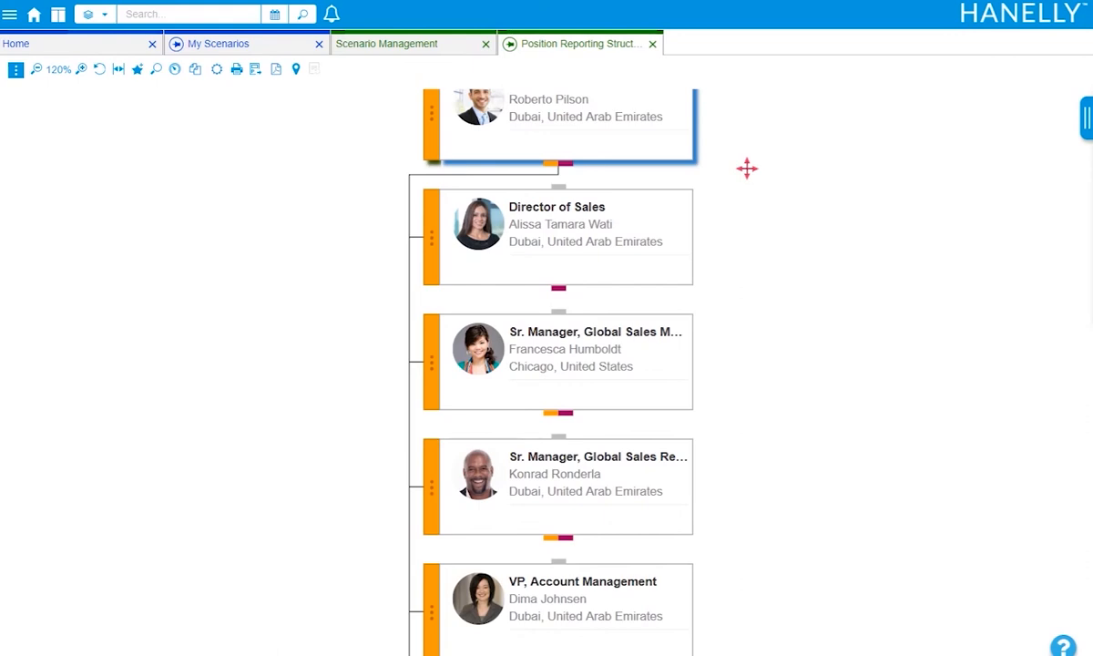
- Expand the positions under the Chicago Sr. Manager, Global Sales and show the employee holding the first Sales Associate position
{"action": "left_click_drag", "start_coordinate": [759, 329], "coordinate": [764, 235]}
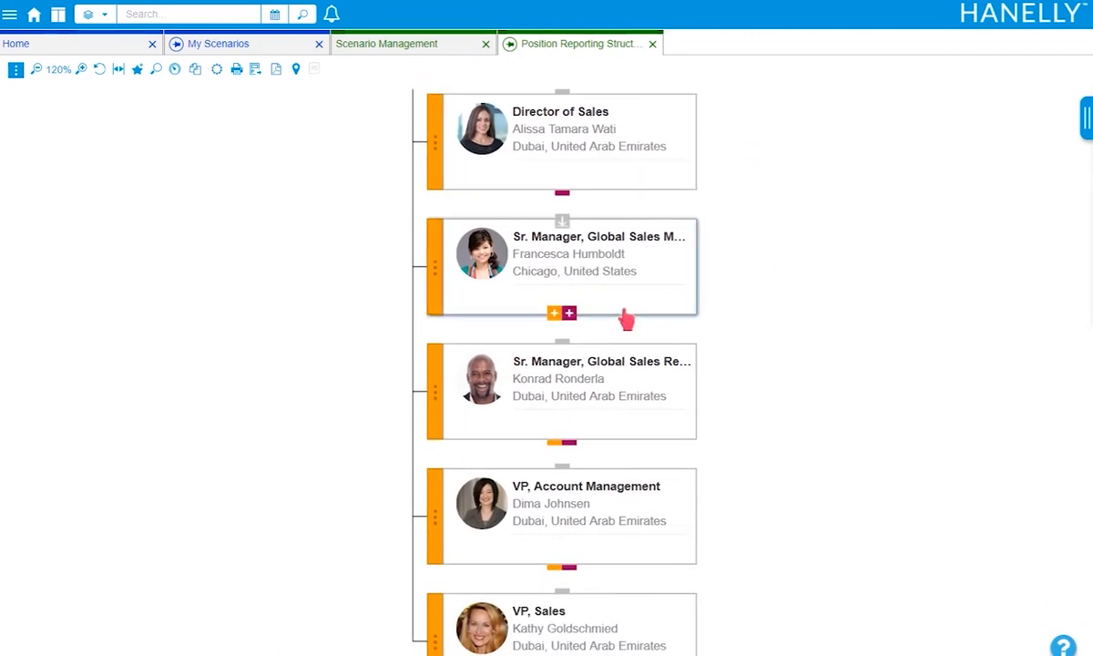
{"action": "left_click", "coordinate": [554, 317]}
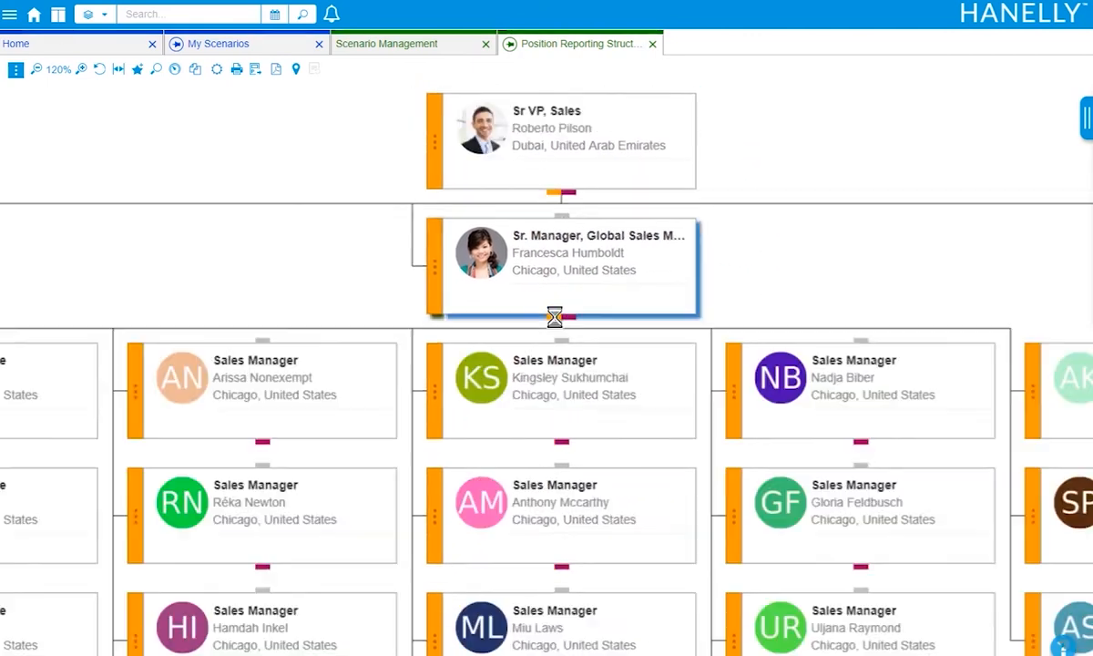
{"action": "left_click_drag", "start_coordinate": [279, 229], "coordinate": [658, 180]}
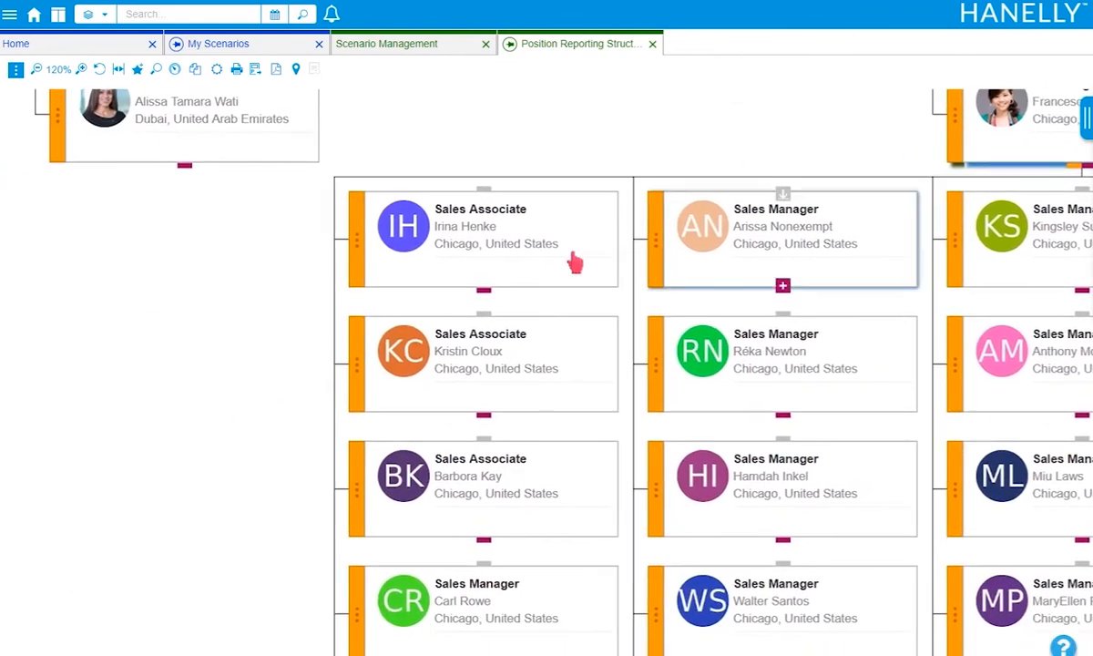
{"action": "left_click", "coordinate": [483, 288]}
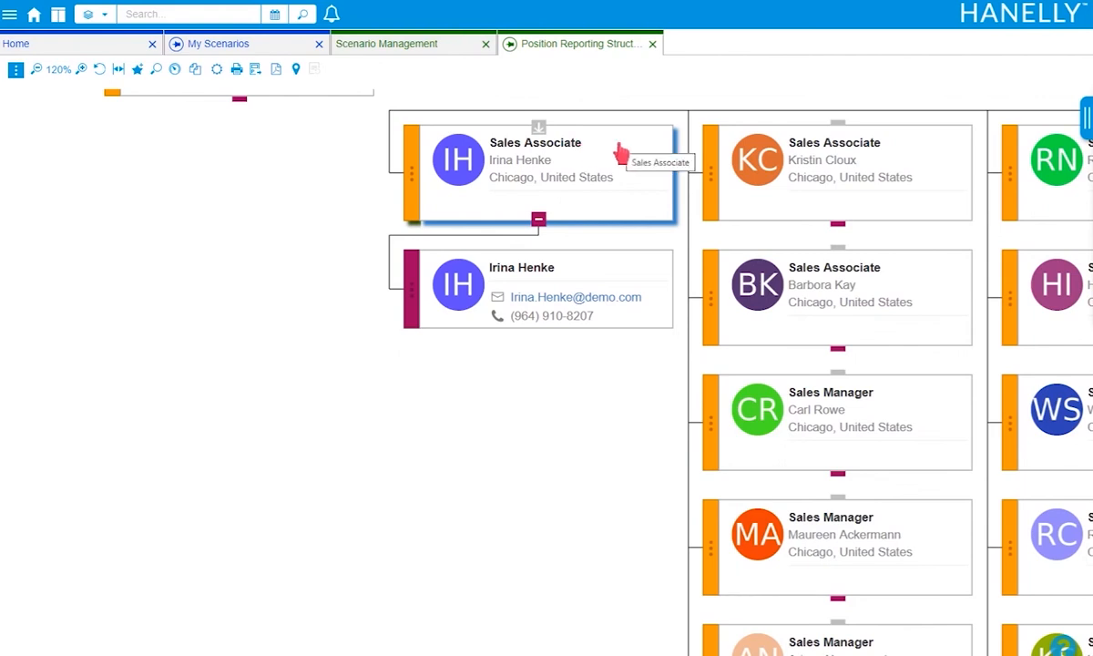
{"action": "scroll", "coordinate": [637, 392], "scroll_direction": "up", "scroll_amount": 2}
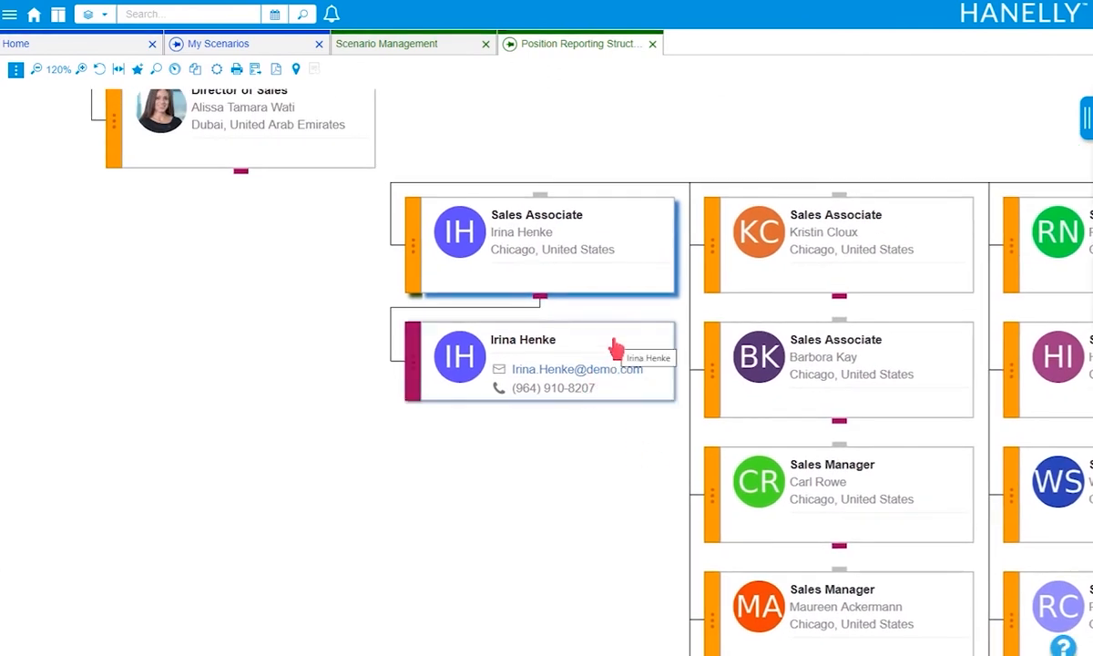
- Delimit the employee holding the first Sales Associate position
{"action": "left_click", "coordinate": [411, 367]}
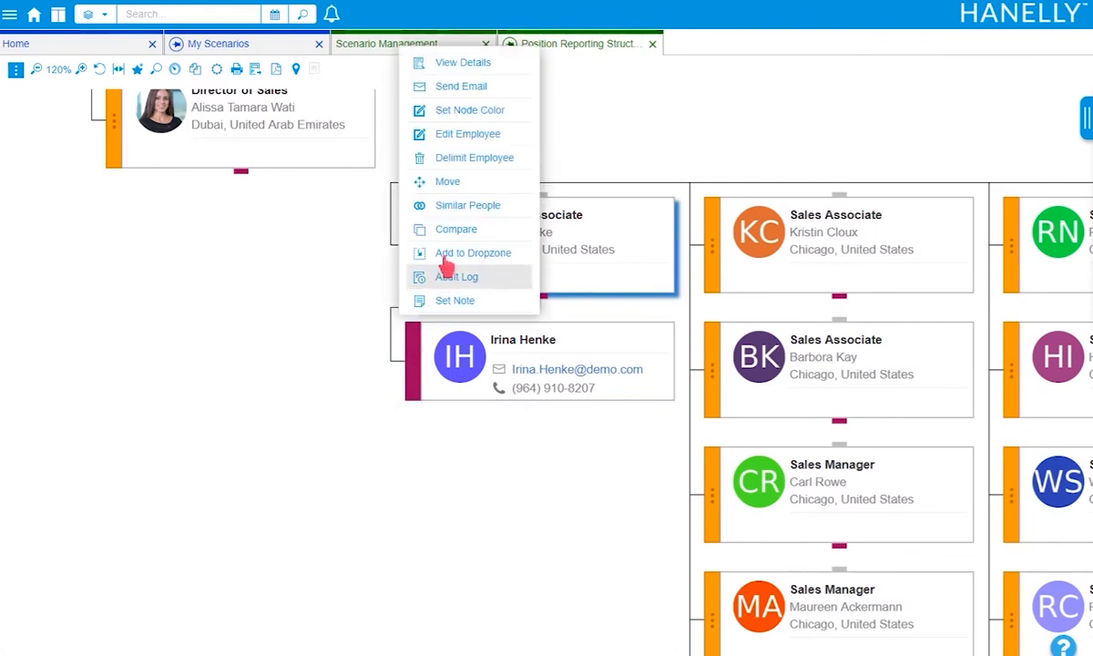
{"action": "left_click", "coordinate": [479, 160]}
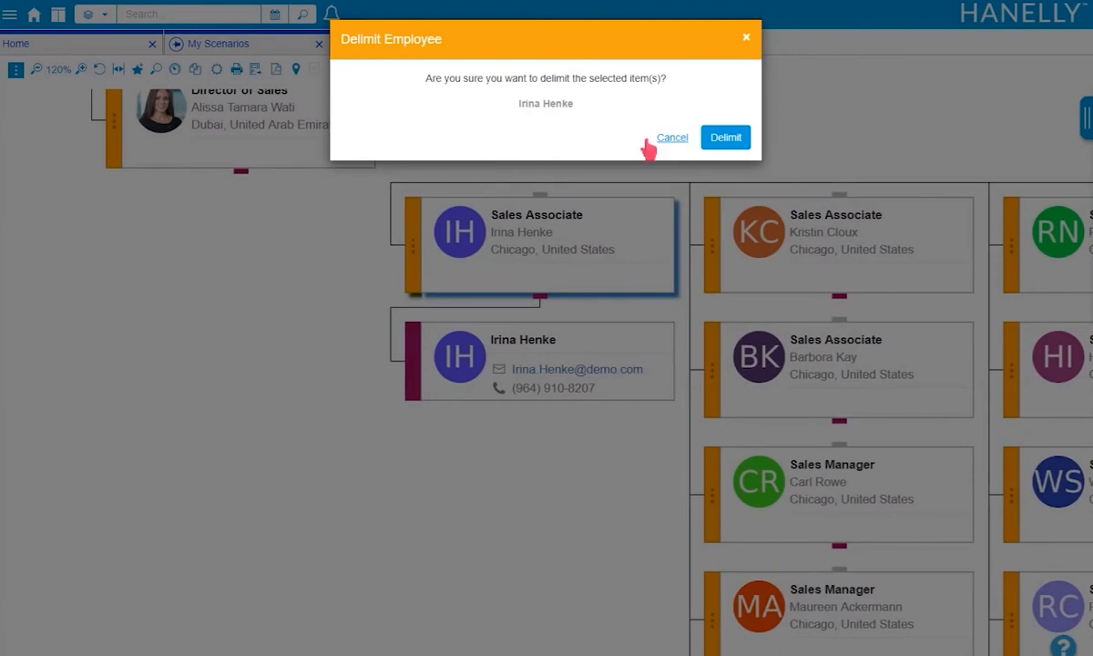
{"action": "left_click", "coordinate": [722, 138]}
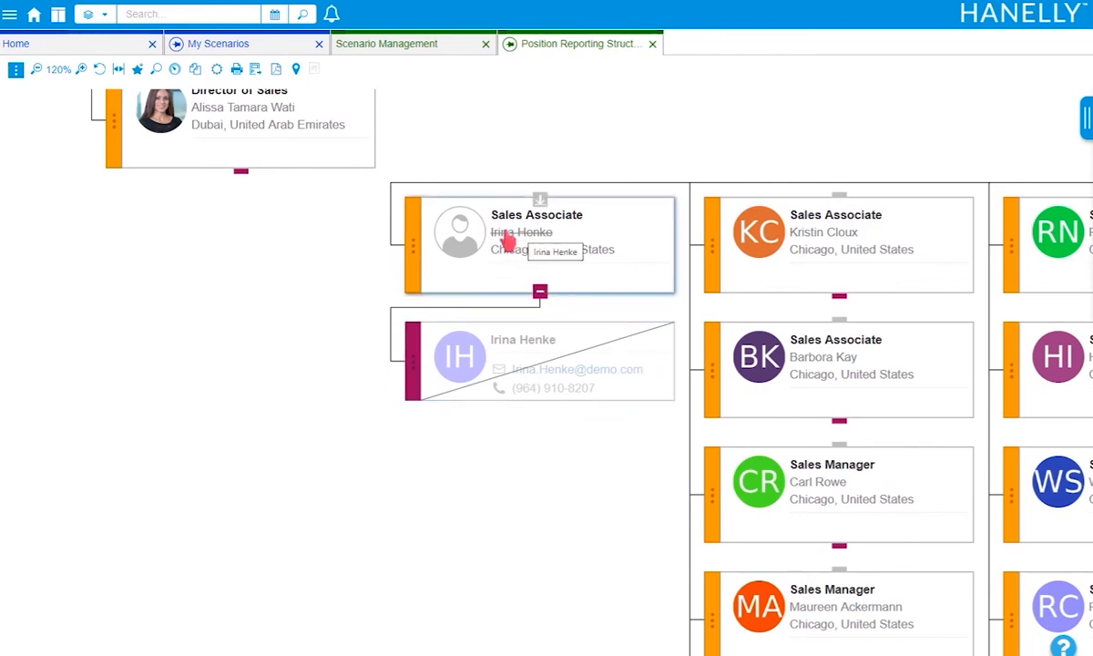
- Delimit the first Sales Associate position itself, above its delimited employee
{"action": "left_click", "coordinate": [414, 255]}
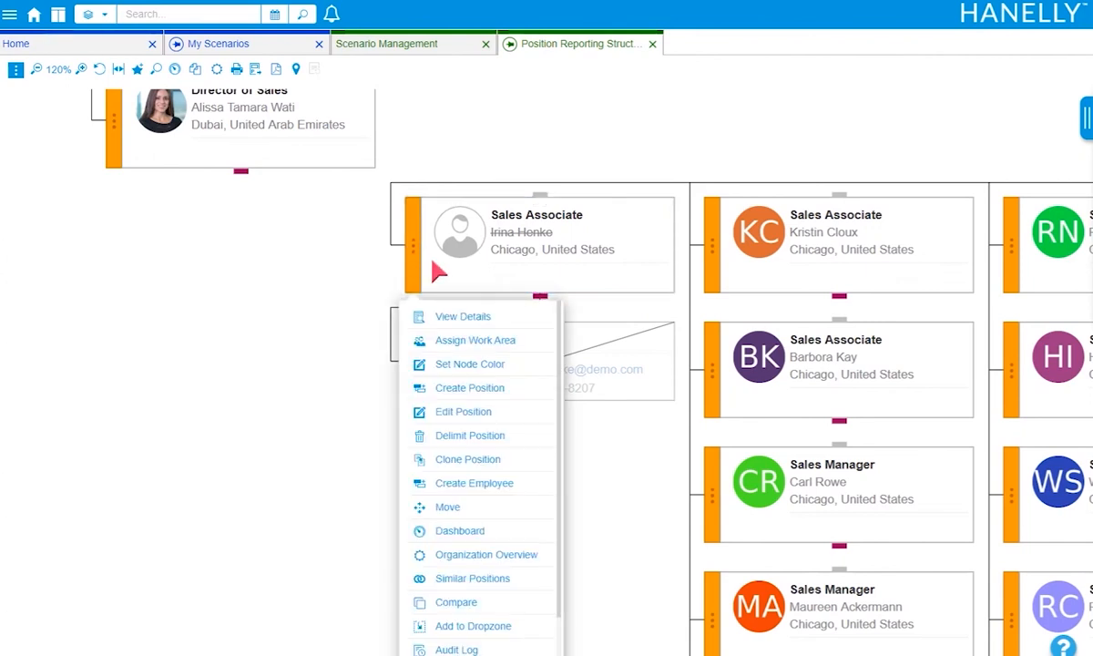
{"action": "left_click", "coordinate": [522, 436]}
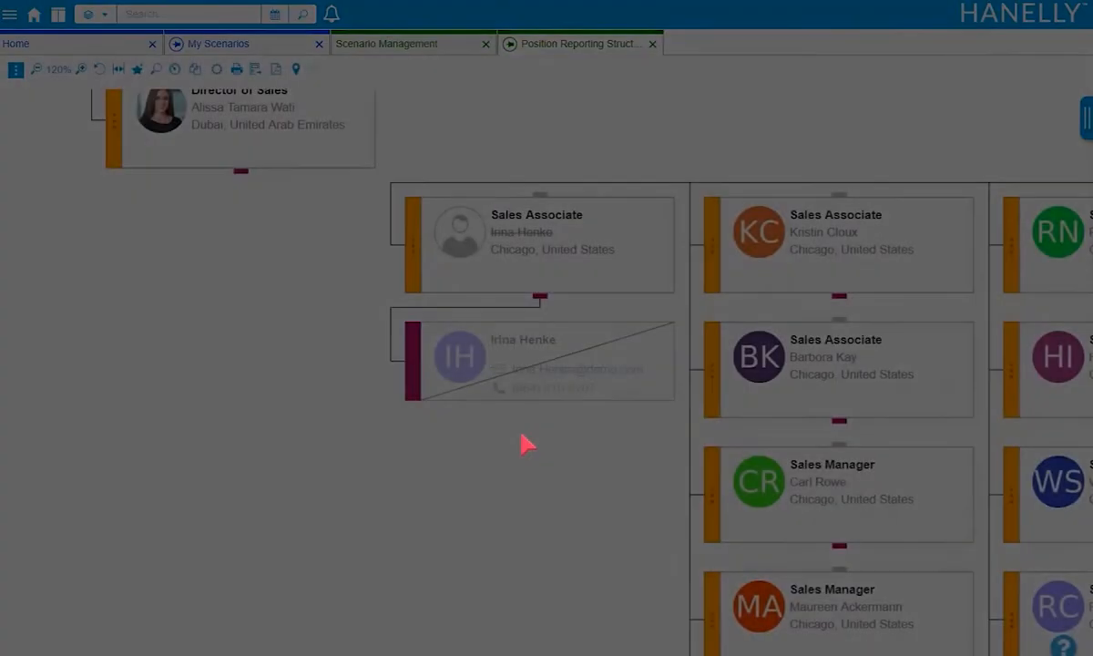
{"action": "left_click", "coordinate": [725, 138]}
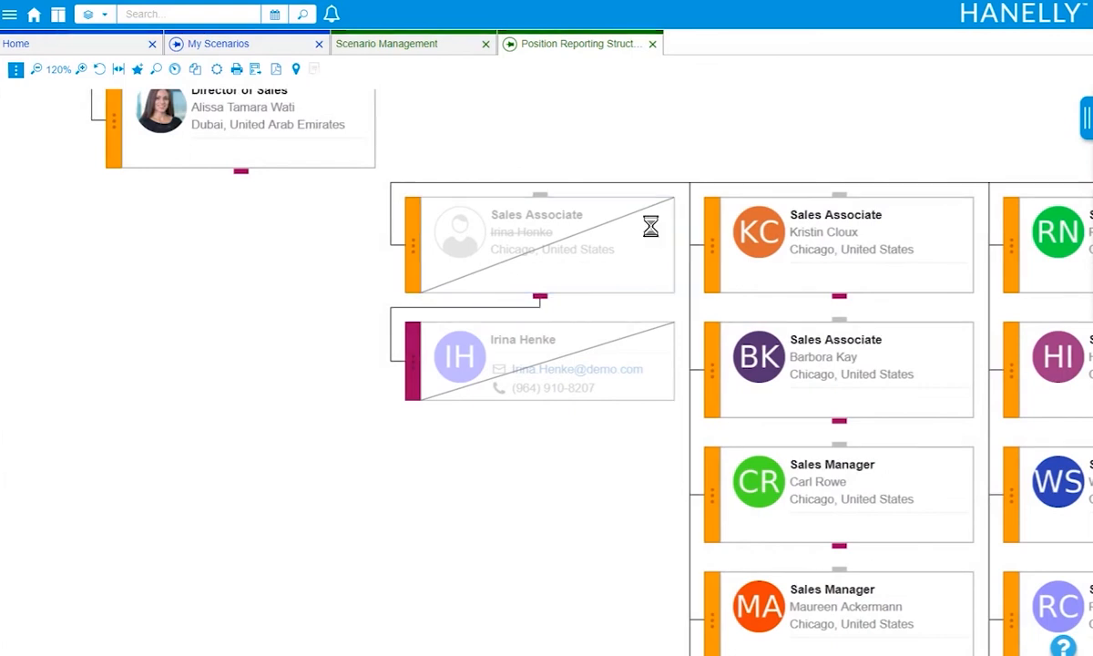
- Undo the delimit of the first Sales Associate position
{"action": "left_click", "coordinate": [414, 254]}
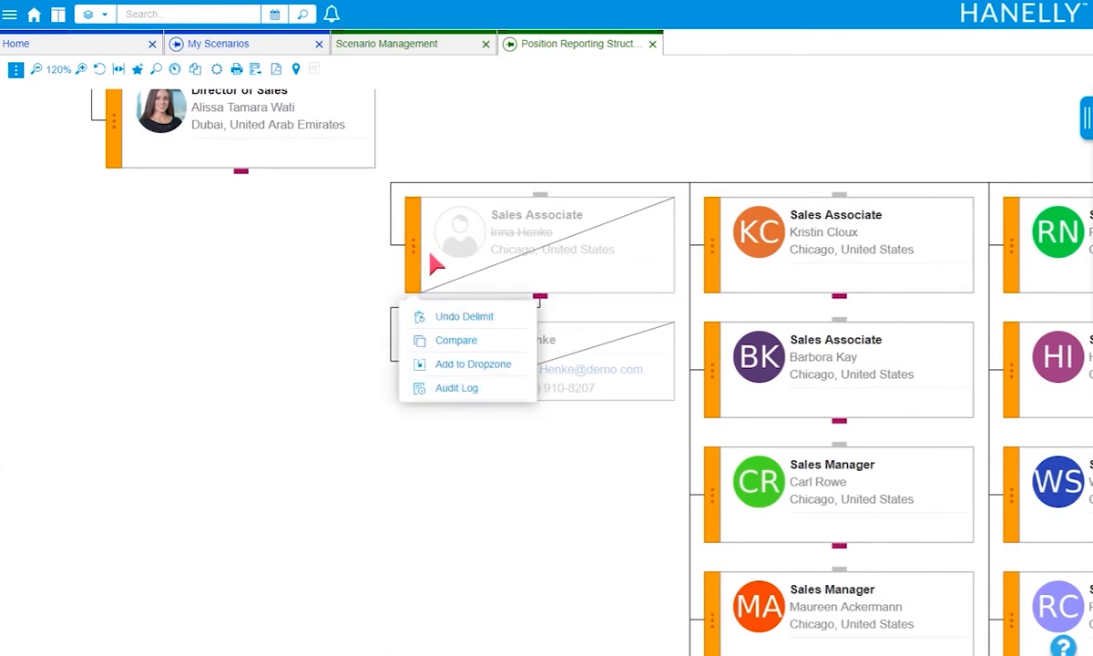
{"action": "left_click", "coordinate": [510, 317]}
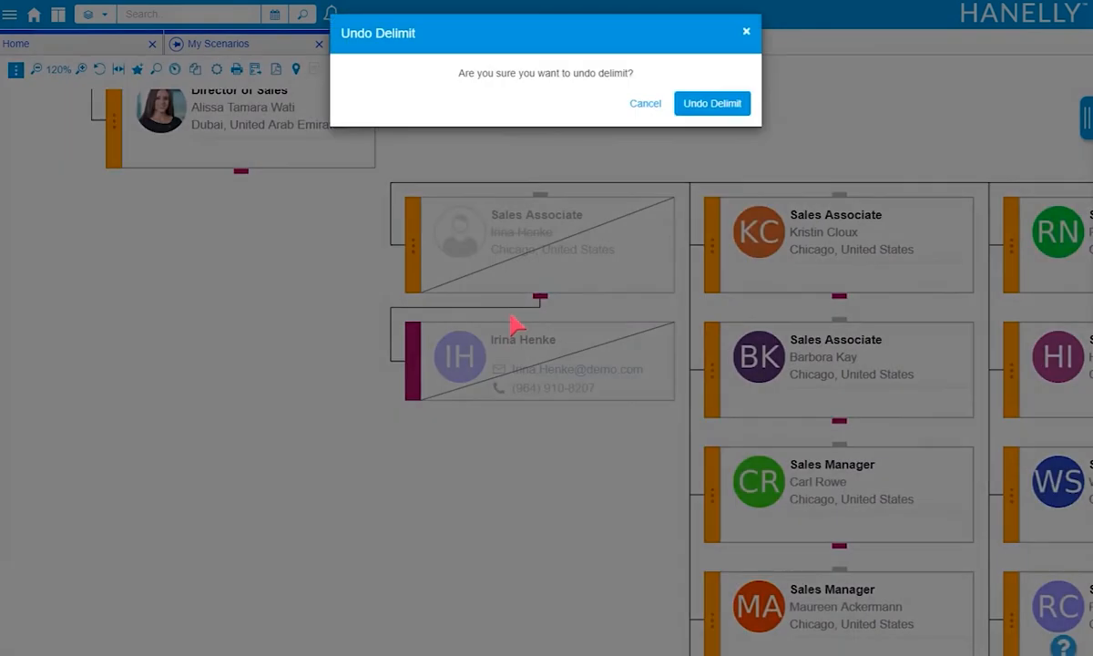
{"action": "left_click", "coordinate": [712, 110]}
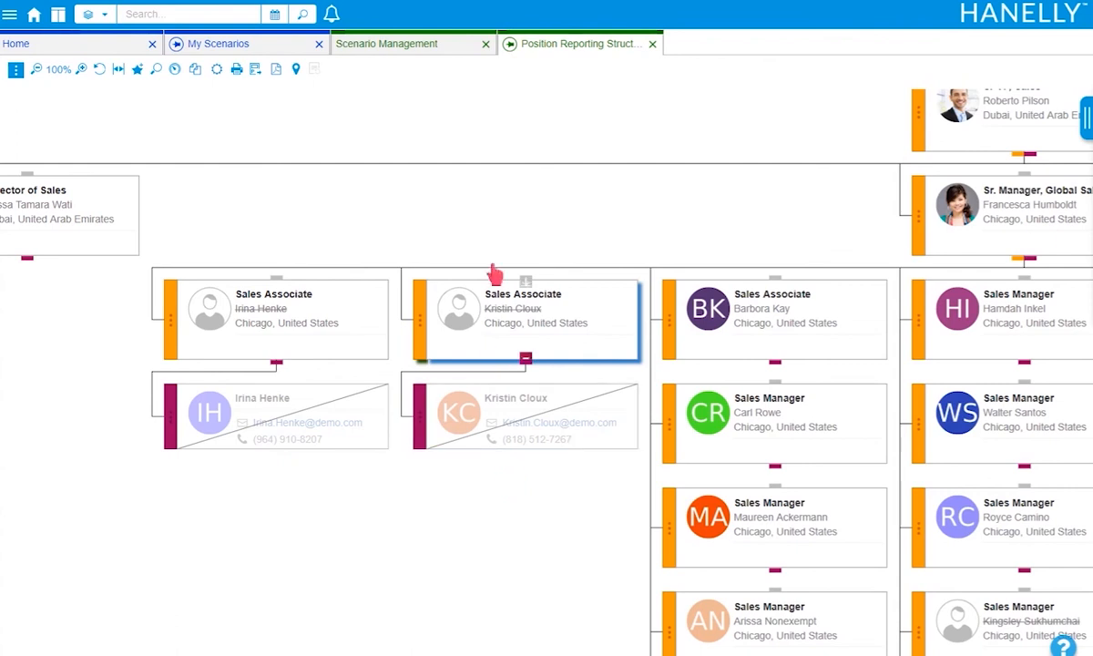
- Close the open Scenario Management page and load it again for Sales Org Design Demo from My Scenarios
{"action": "left_click", "coordinate": [485, 45]}
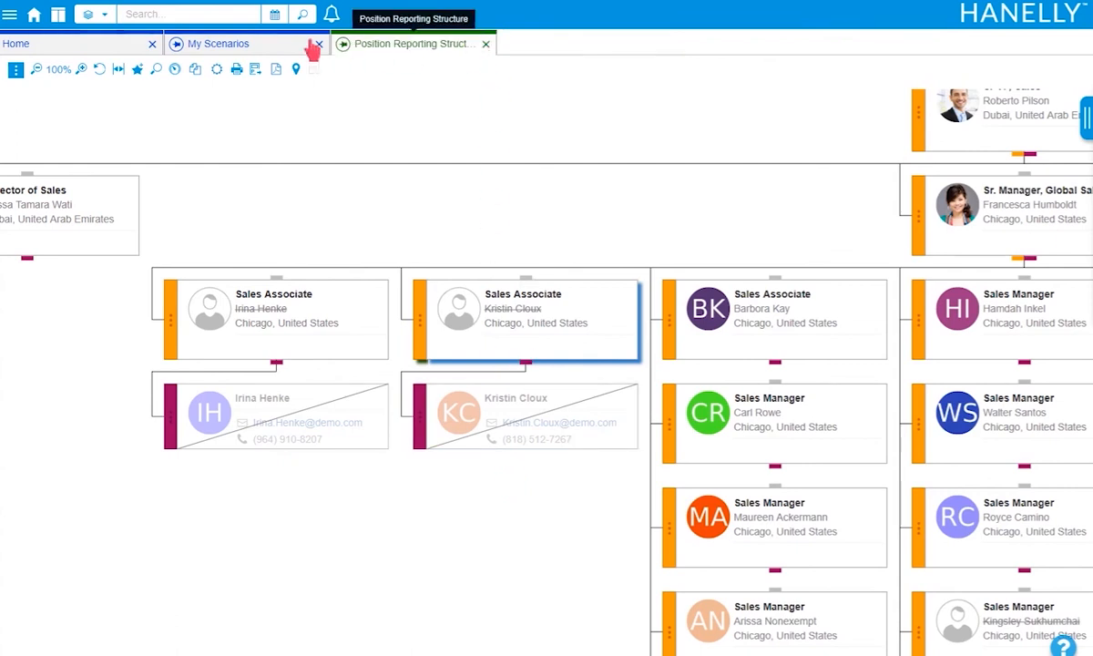
{"action": "left_click", "coordinate": [268, 44]}
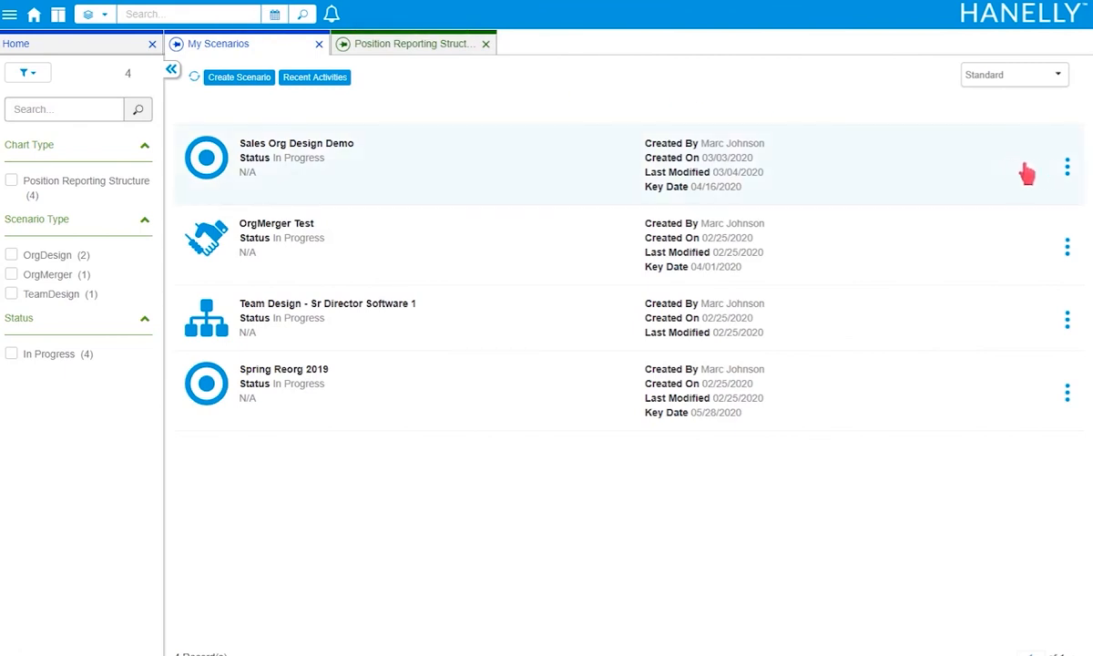
{"action": "left_click", "coordinate": [1066, 169]}
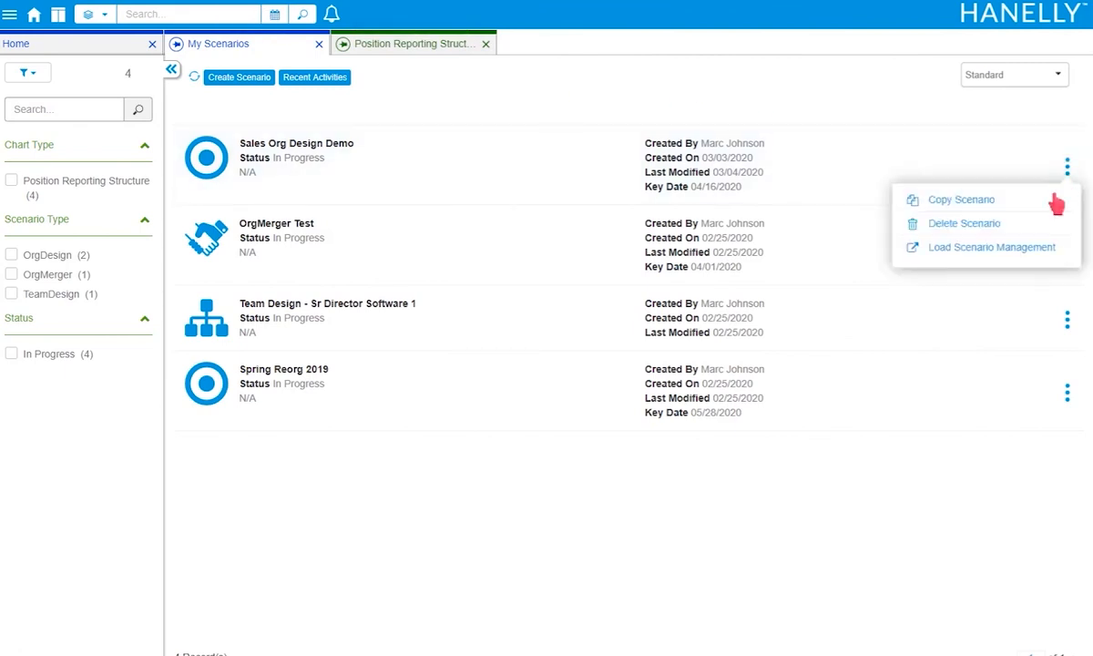
{"action": "left_click", "coordinate": [1045, 258]}
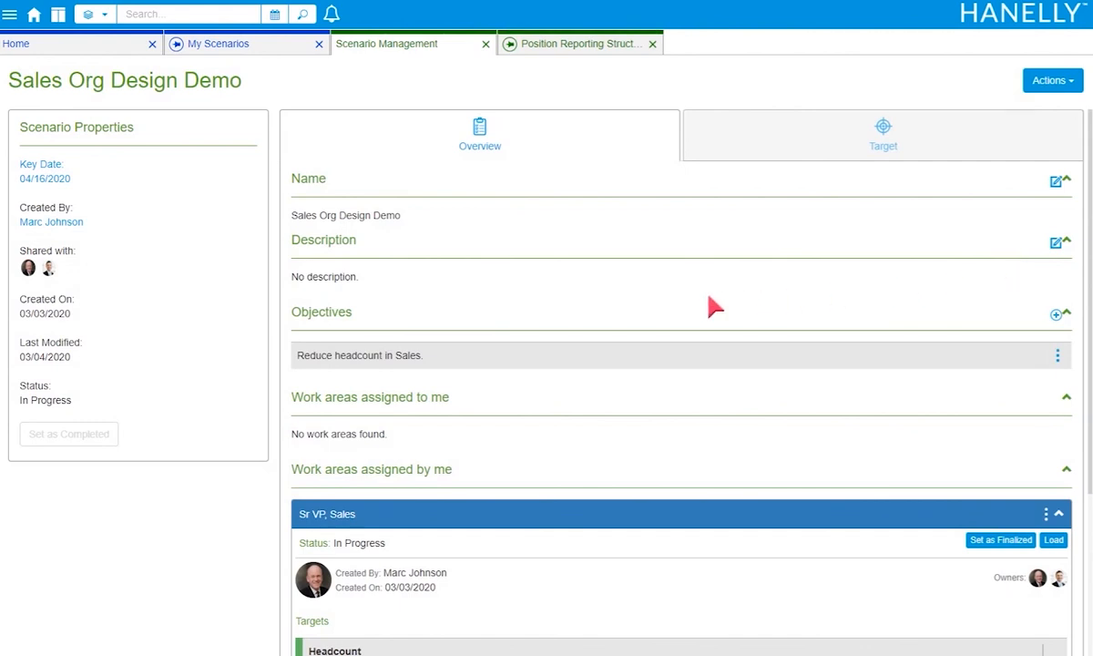
- Check the work areas' headcounts and set the Sr VP, Sales work area as Finalized and as Approved
{"action": "scroll", "coordinate": [715, 307], "scroll_direction": "down", "scroll_amount": 3}
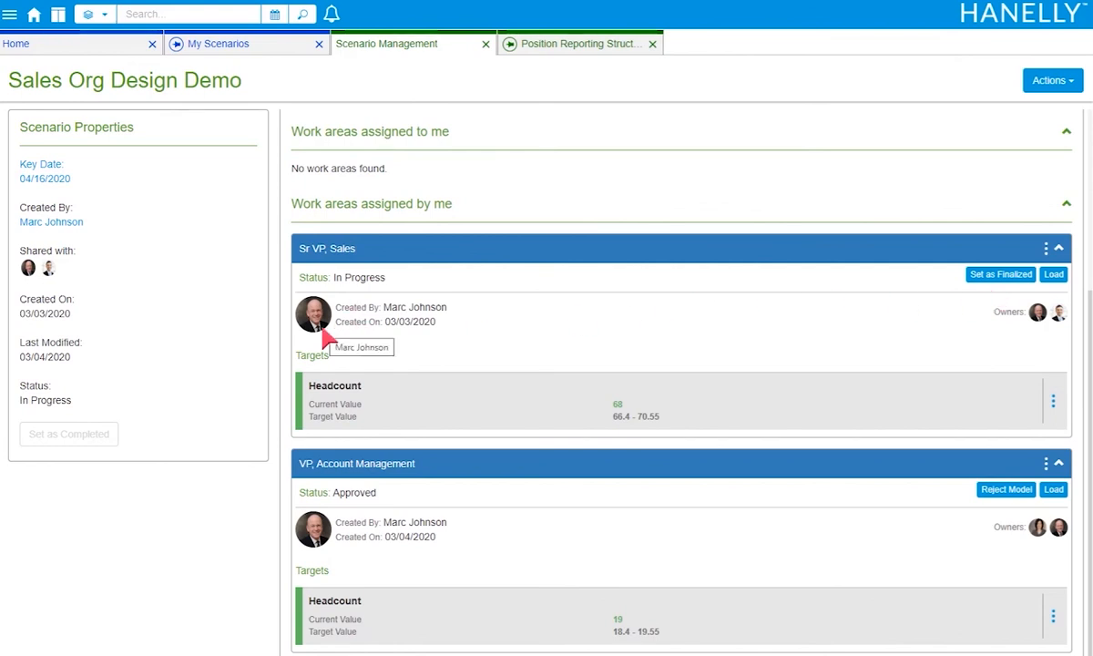
{"action": "left_click", "coordinate": [993, 276]}
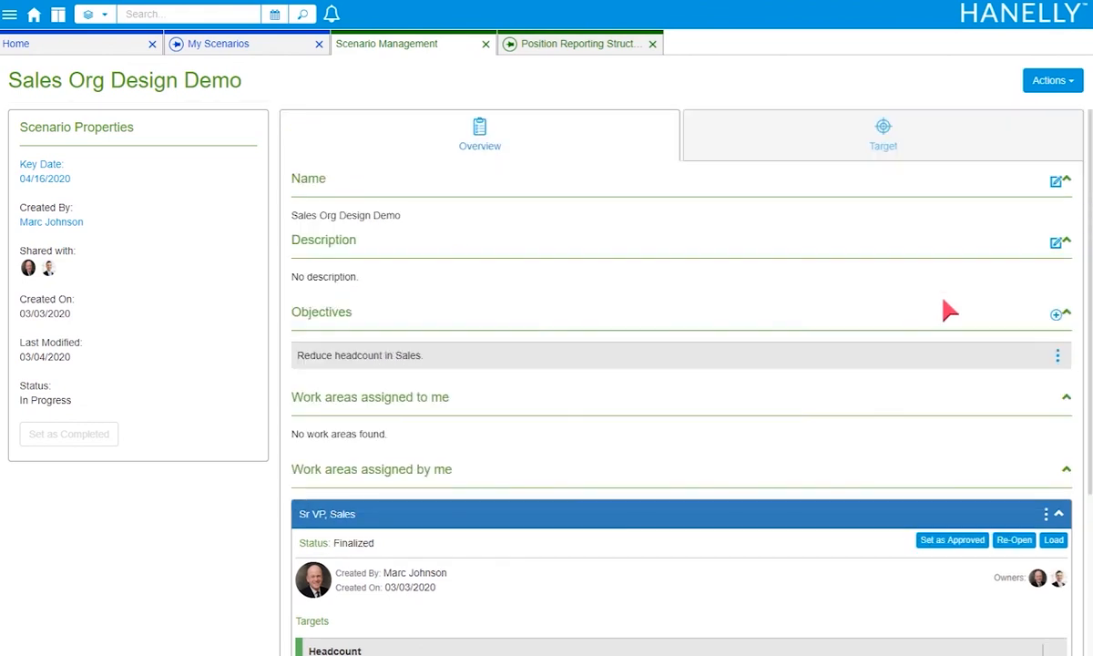
{"action": "scroll", "coordinate": [947, 309], "scroll_direction": "down", "scroll_amount": 3}
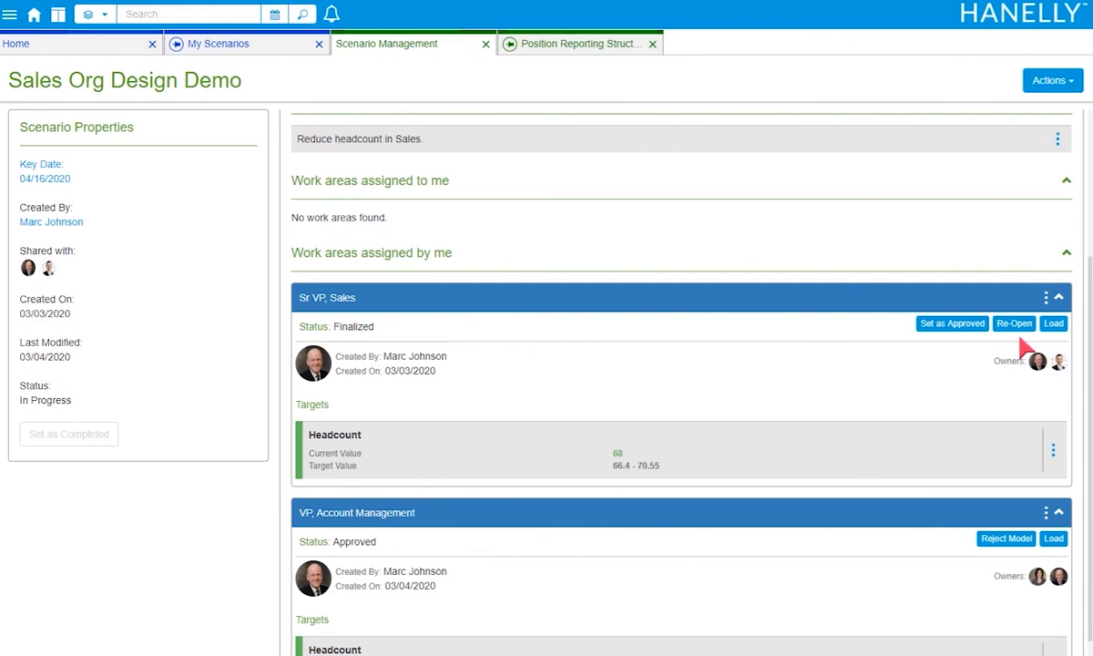
{"action": "left_click", "coordinate": [952, 323]}
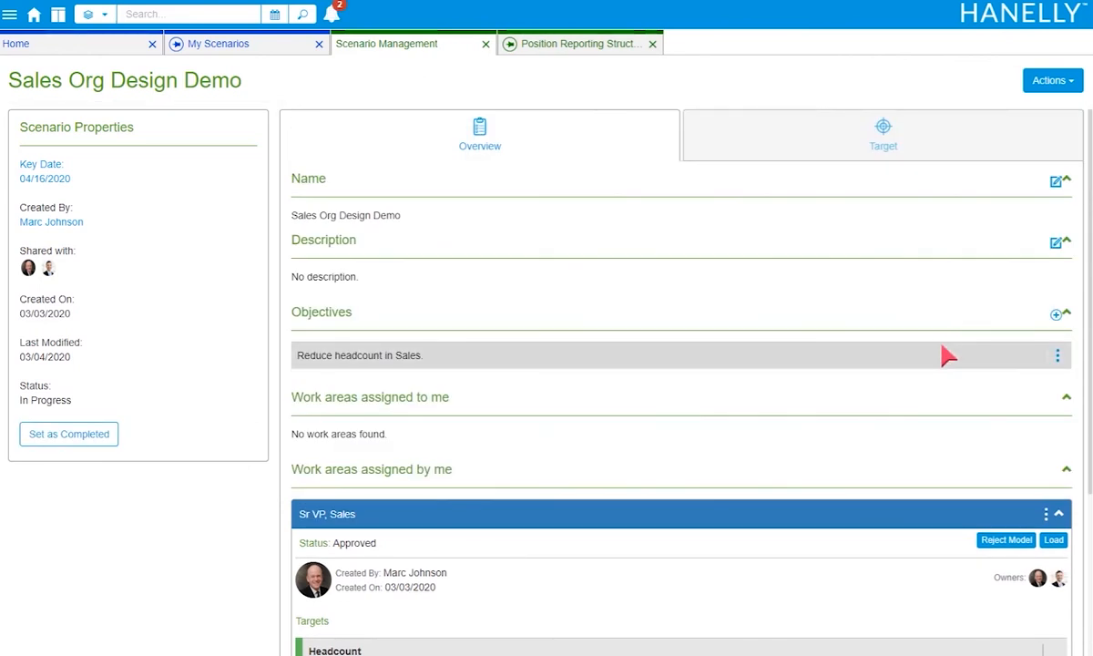
- Review the work area statuses and set the Sales Org Design Demo scenario as Completed
{"action": "scroll", "coordinate": [947, 353], "scroll_direction": "down", "scroll_amount": 3}
{"action": "scroll", "coordinate": [947, 355], "scroll_direction": "down", "scroll_amount": 1}
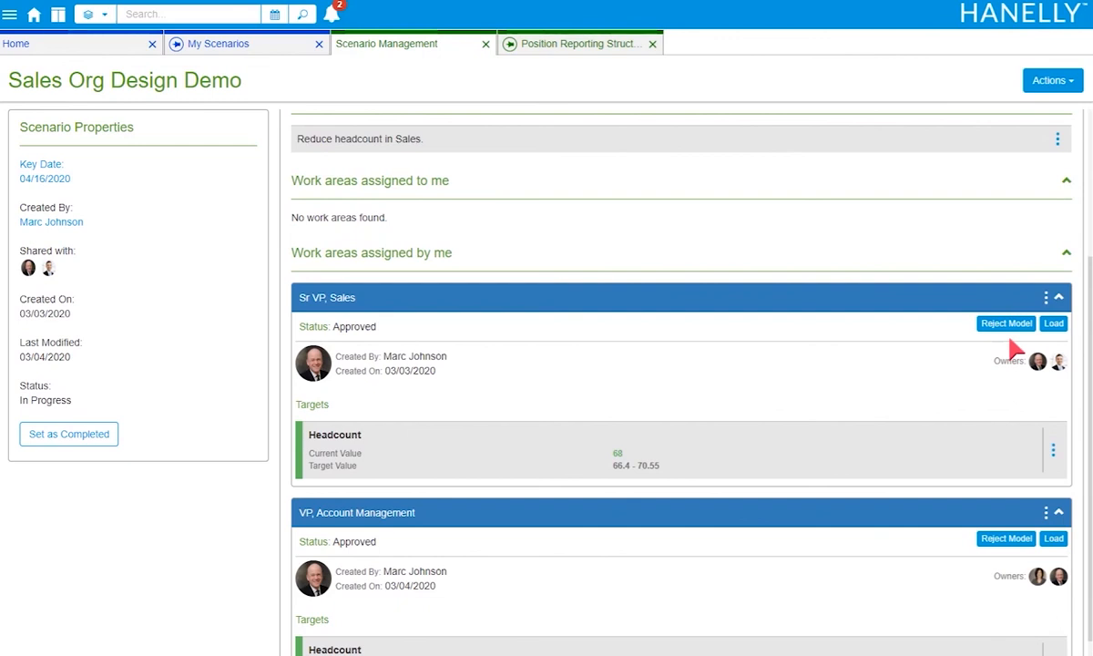
{"action": "scroll", "coordinate": [871, 359], "scroll_direction": "down", "scroll_amount": 1}
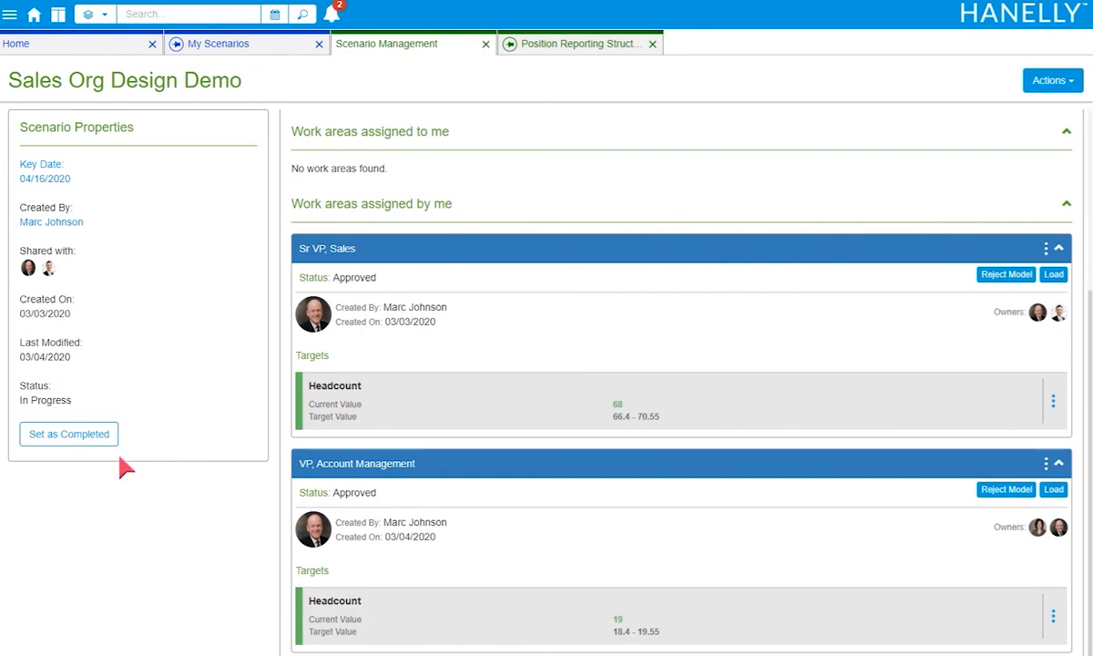
{"action": "left_click", "coordinate": [97, 435]}
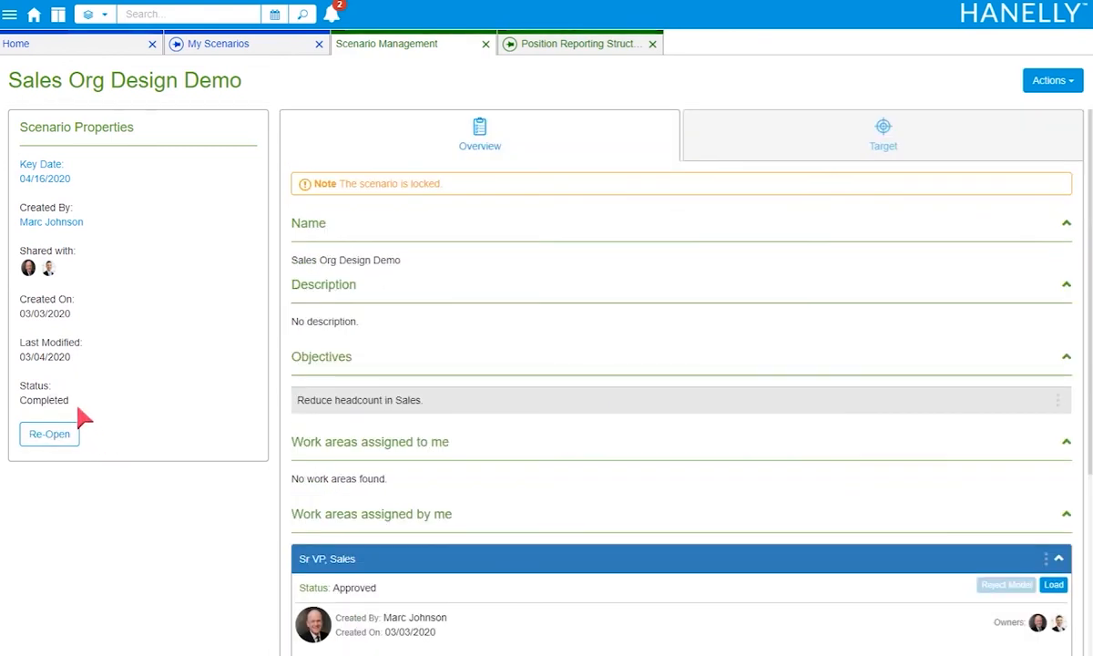
{"action": "left_click_drag", "start_coordinate": [71, 400], "coordinate": [30, 366]}
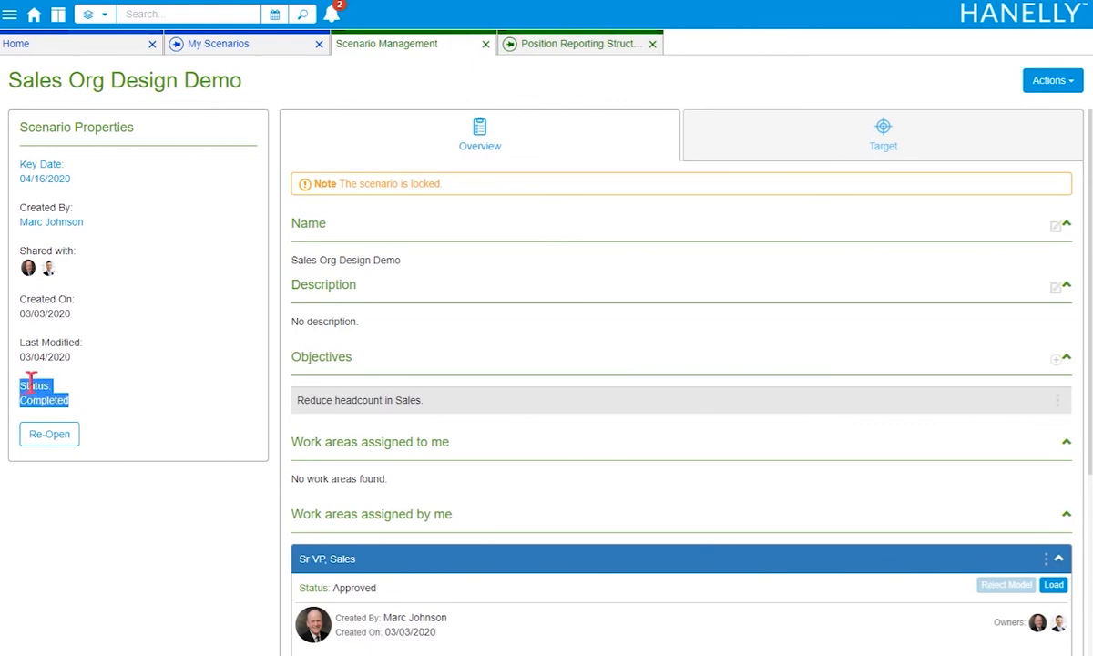
{"action": "left_click", "coordinate": [114, 398]}
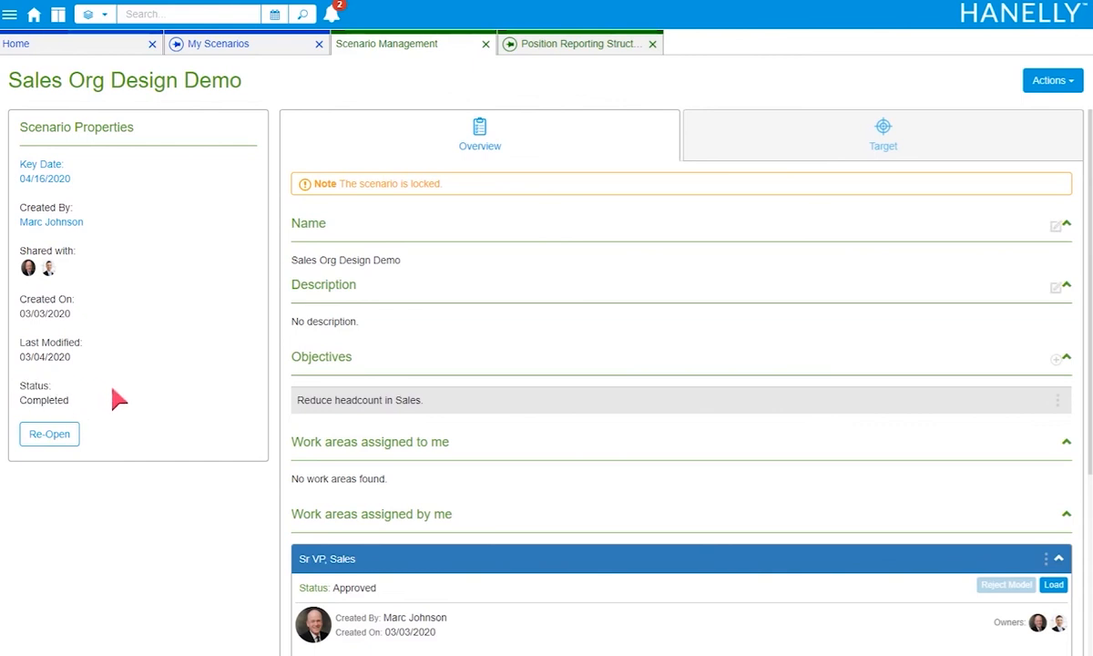